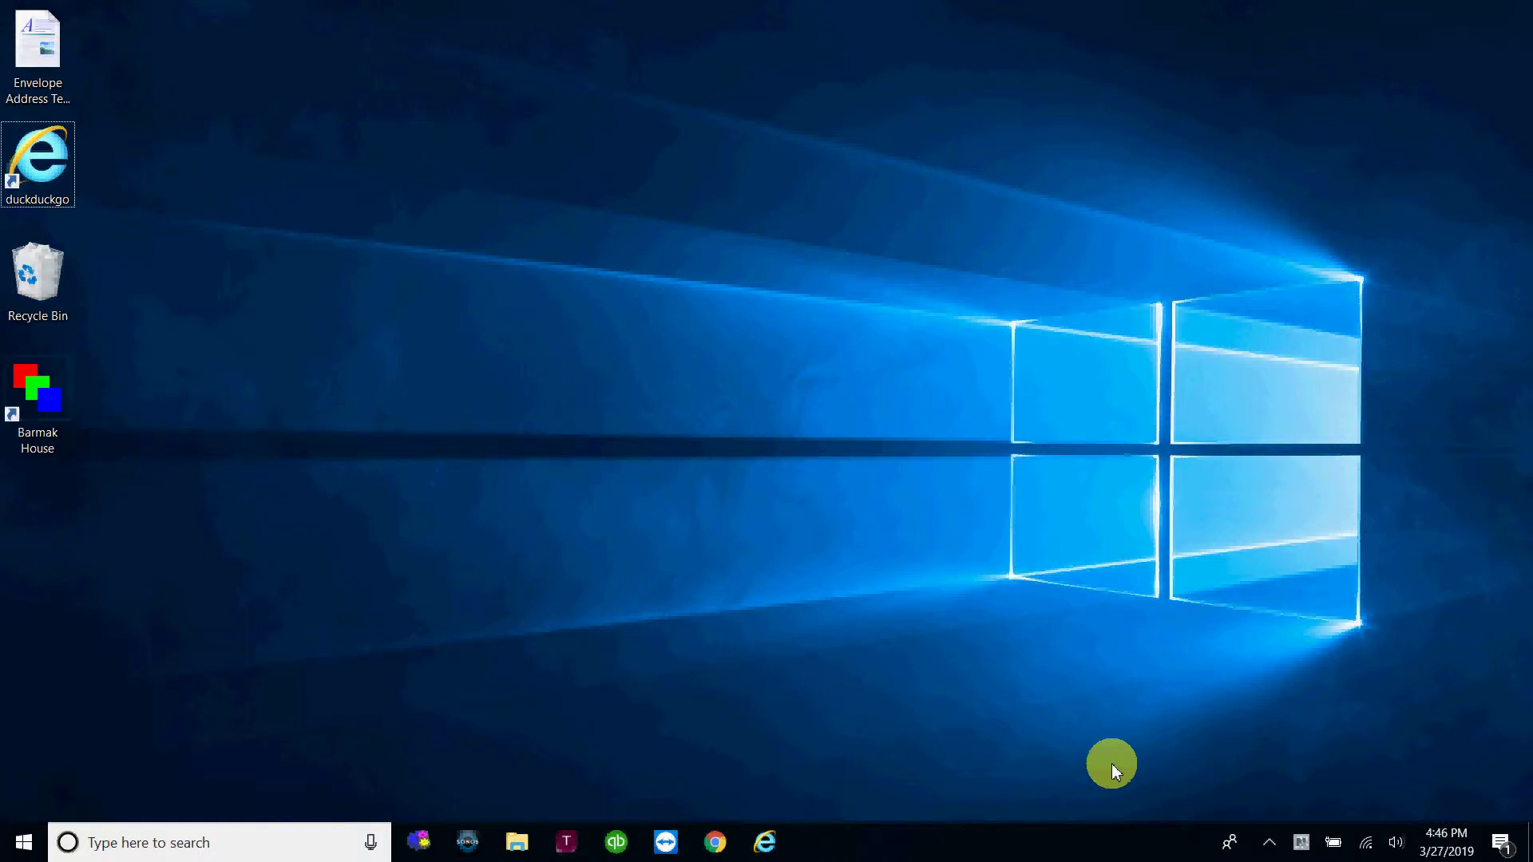
Select the duckduckgo desktop shortcut and delete it
{"action": "left_click", "coordinate": [40, 169]}
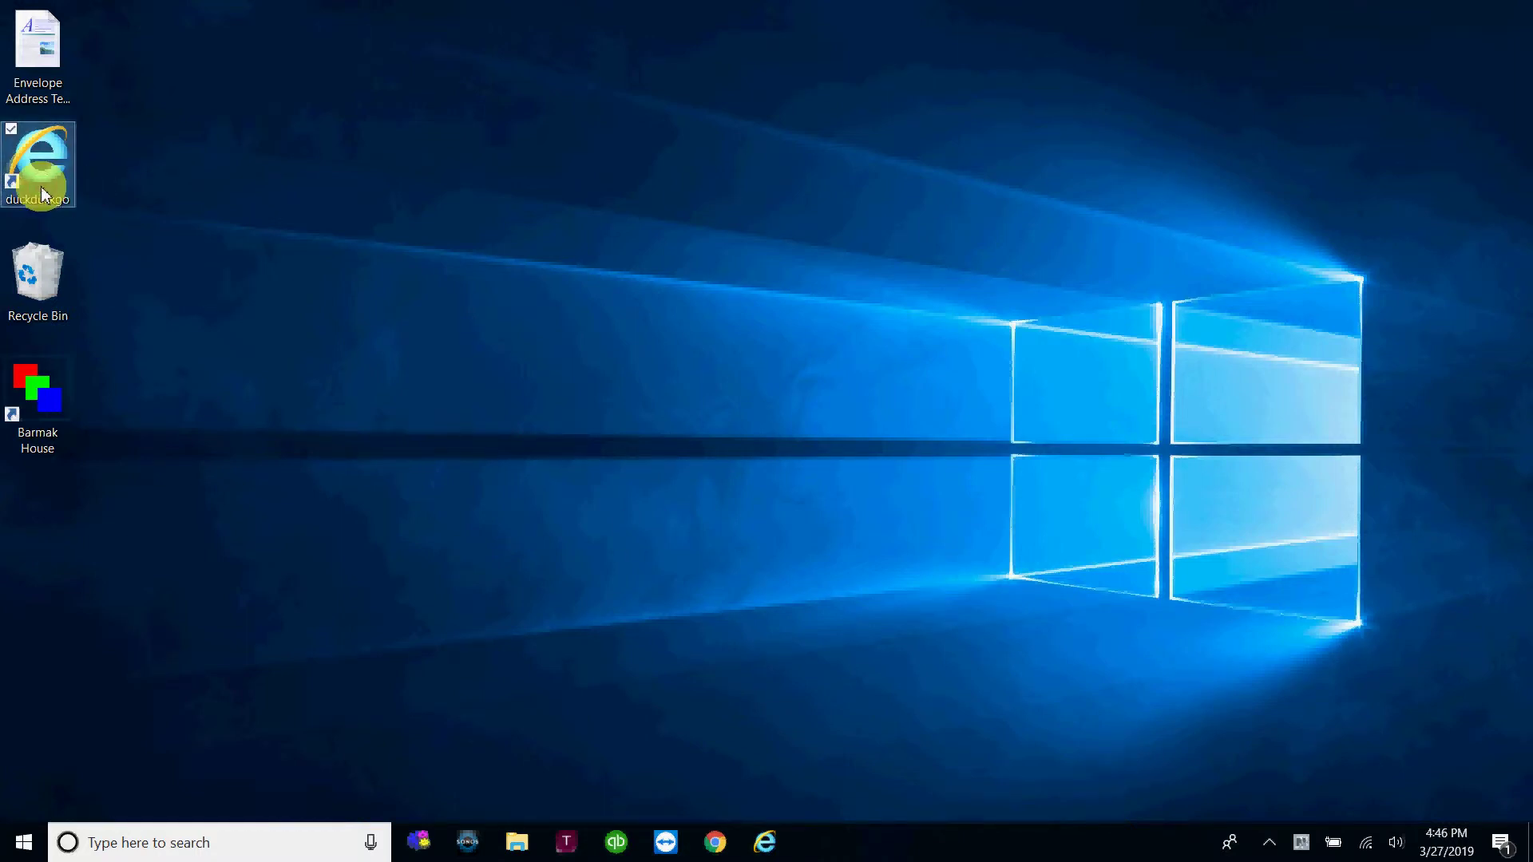
{"action": "key", "text": "Delete"}
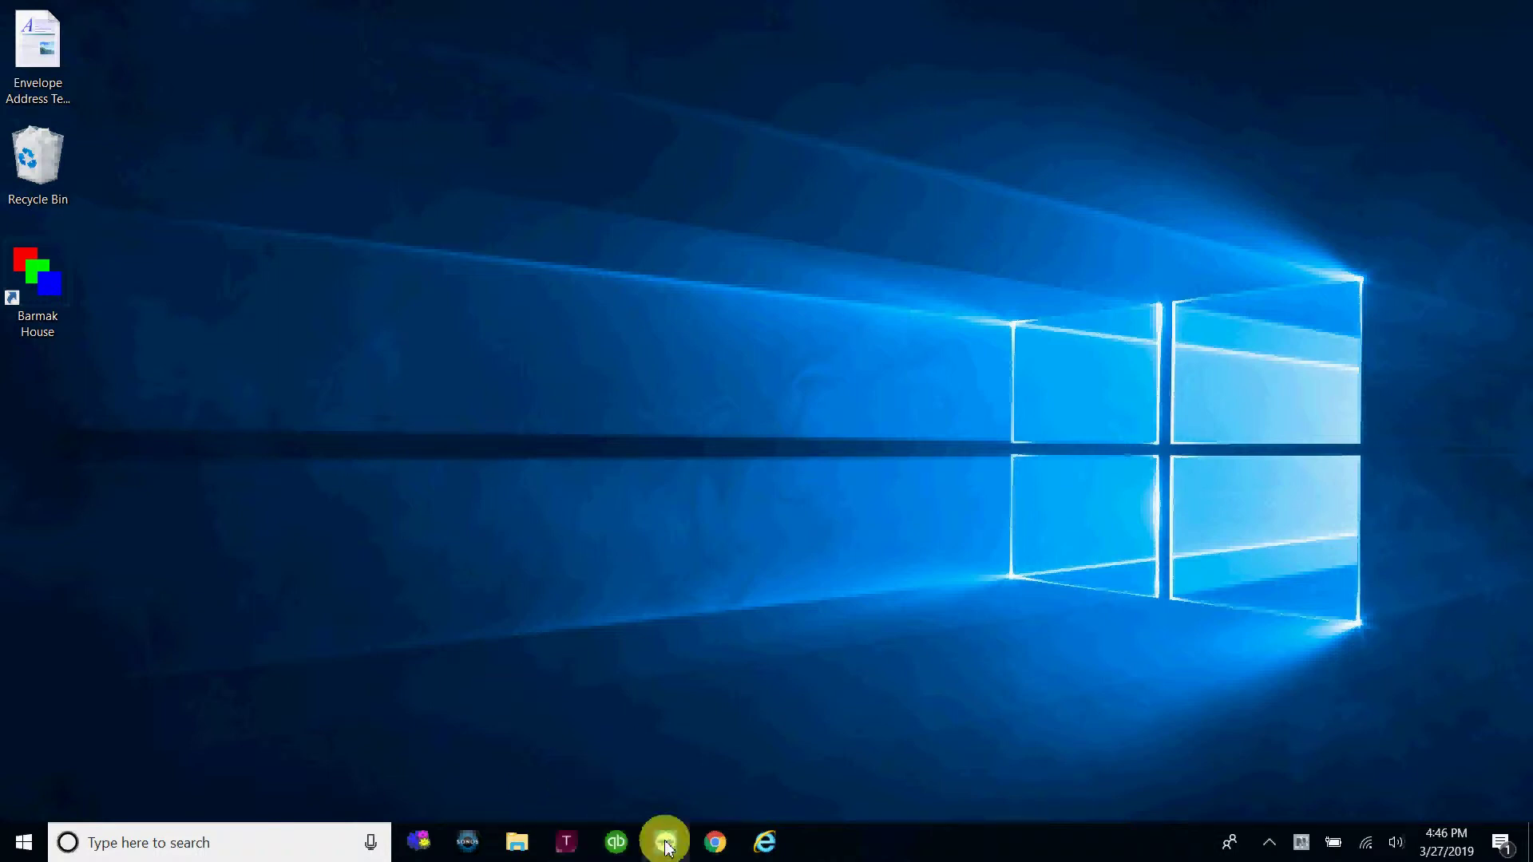
Unpin Internet Explorer from the taskbar and open its shortcut's file location via Start search
{"action": "right_click", "coordinate": [766, 843]}
{"action": "left_click", "coordinate": [779, 799]}
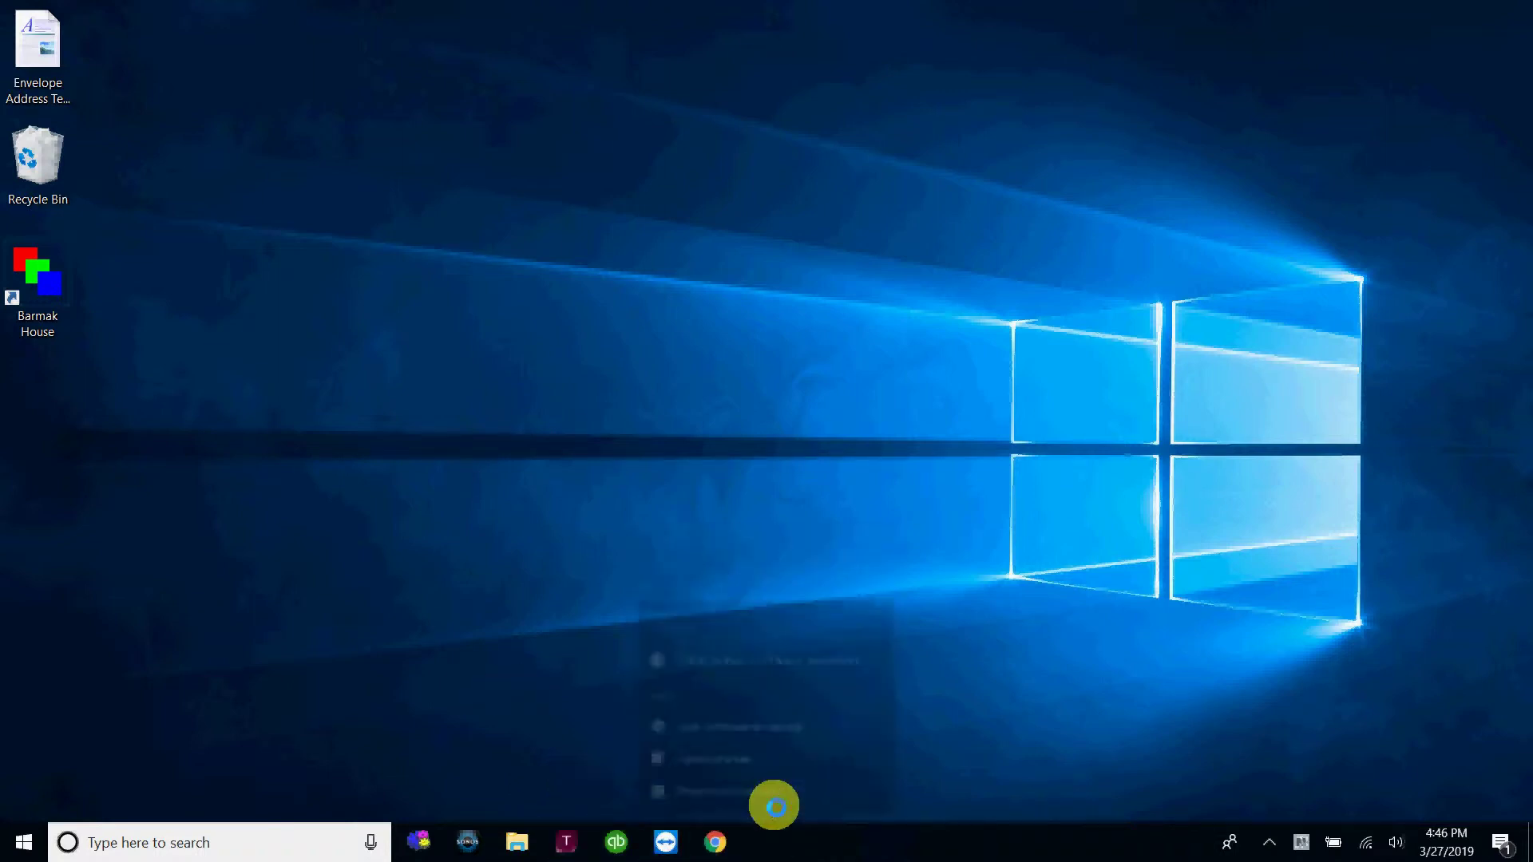
{"action": "left_click", "coordinate": [22, 849]}
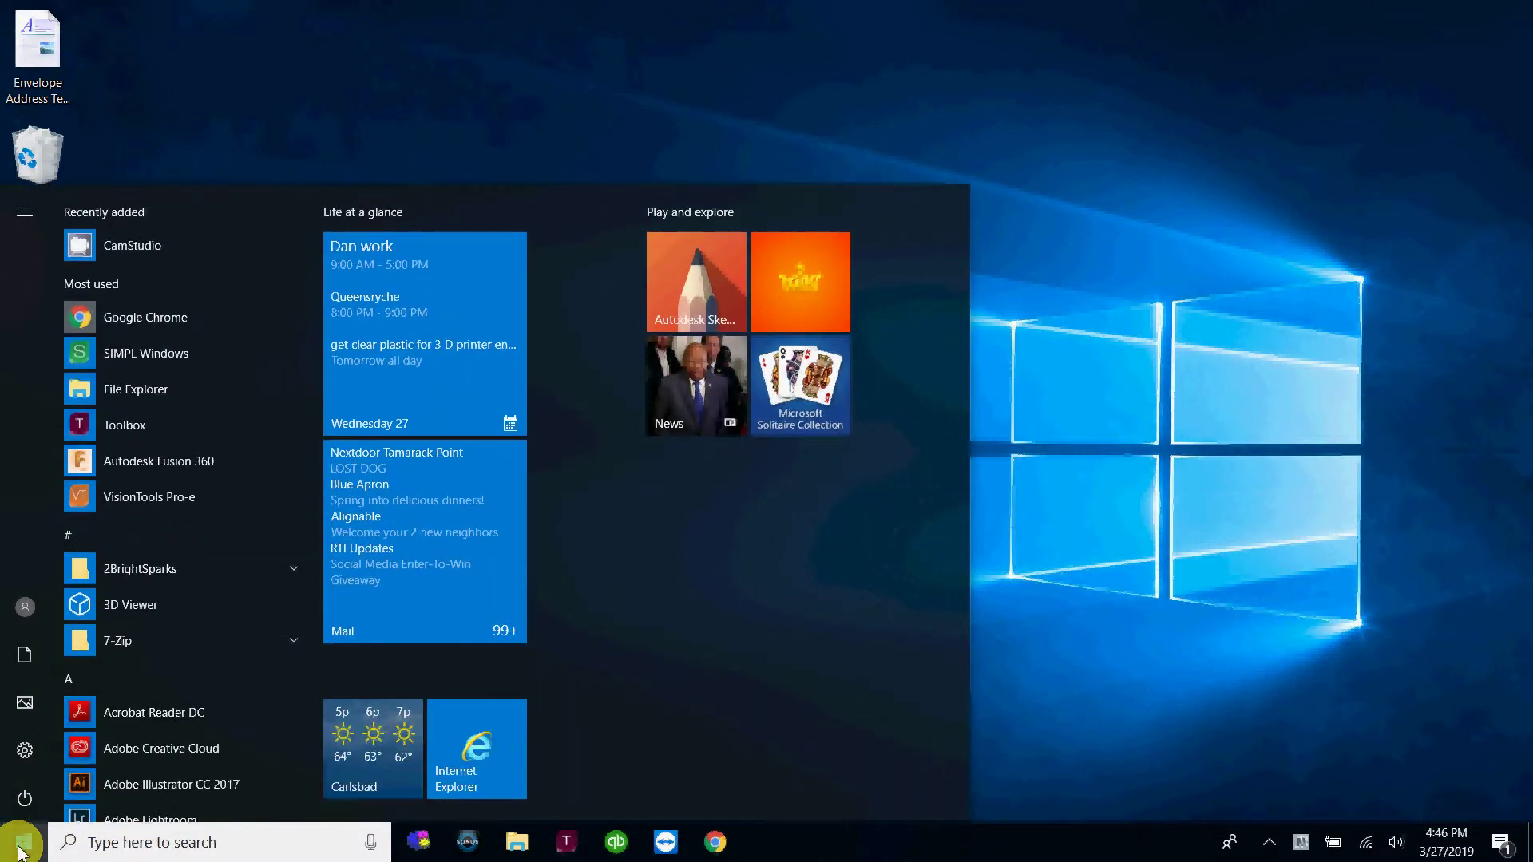
{"action": "type", "text": "intern"}
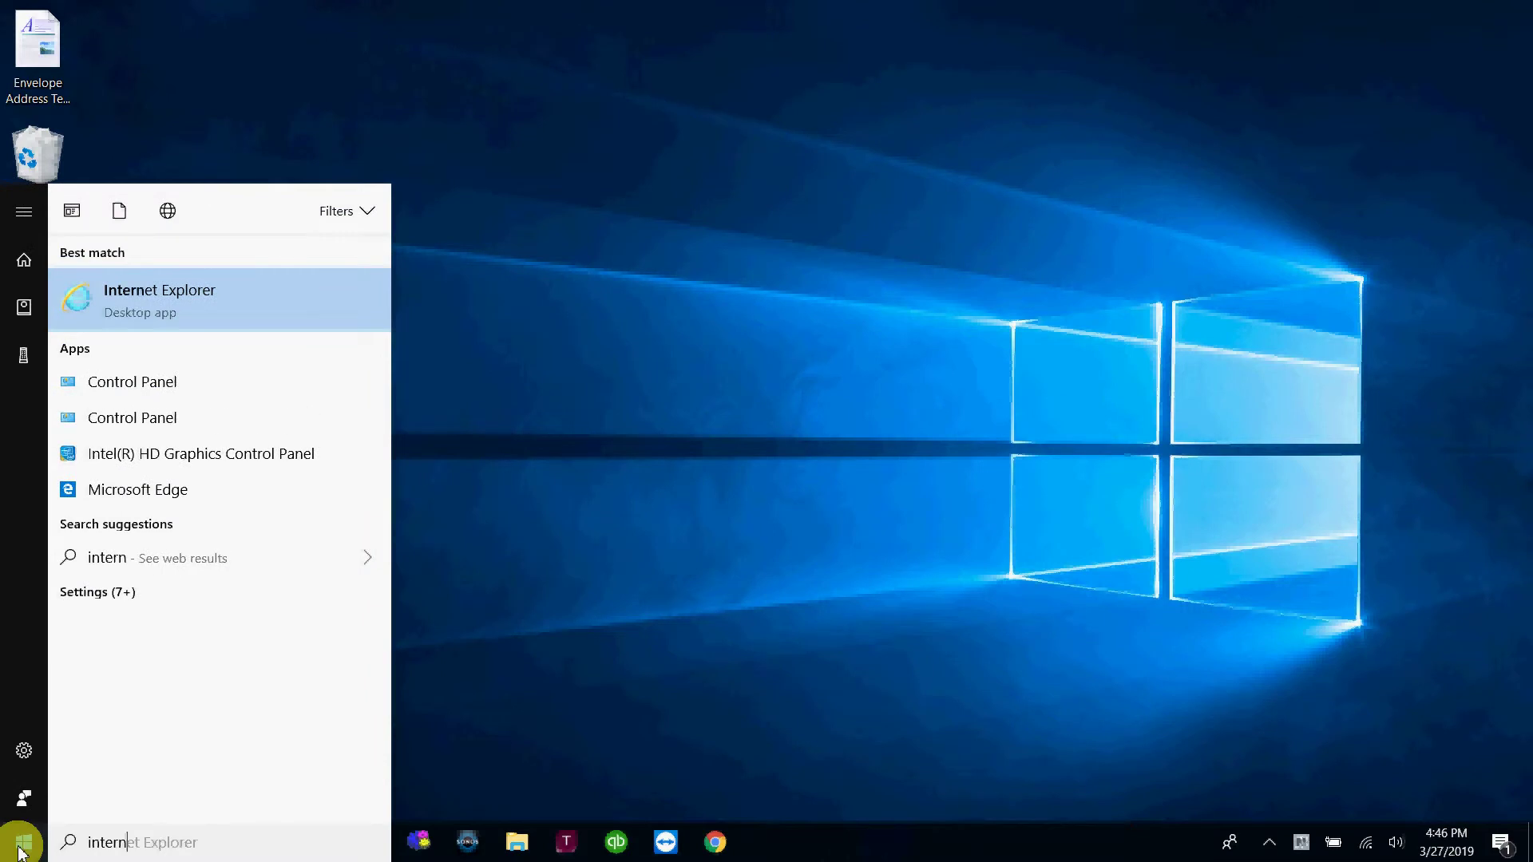
{"action": "right_click", "coordinate": [158, 294]}
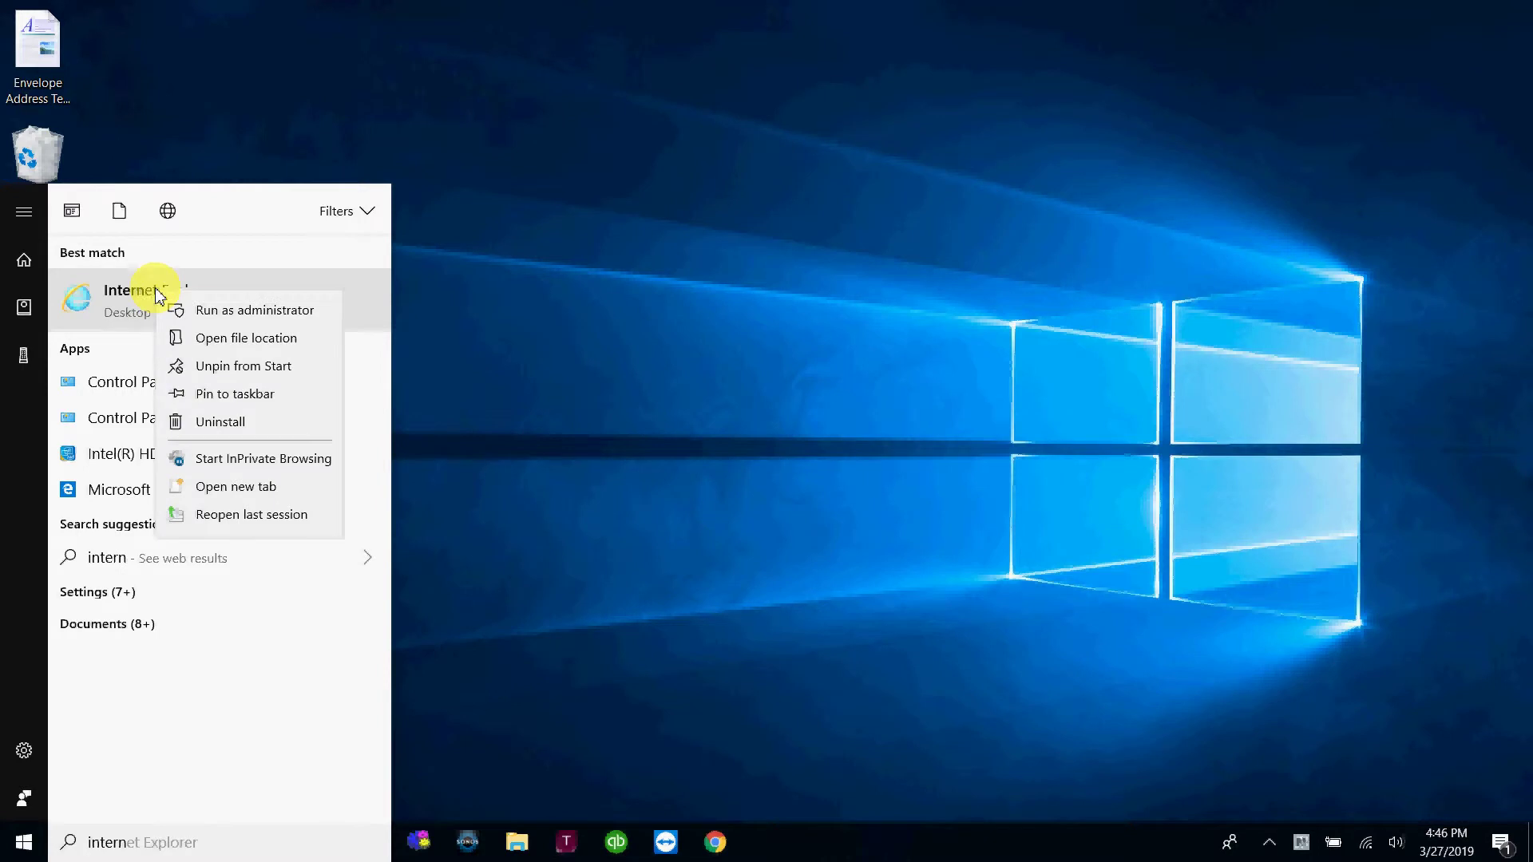
{"action": "left_click", "coordinate": [195, 340]}
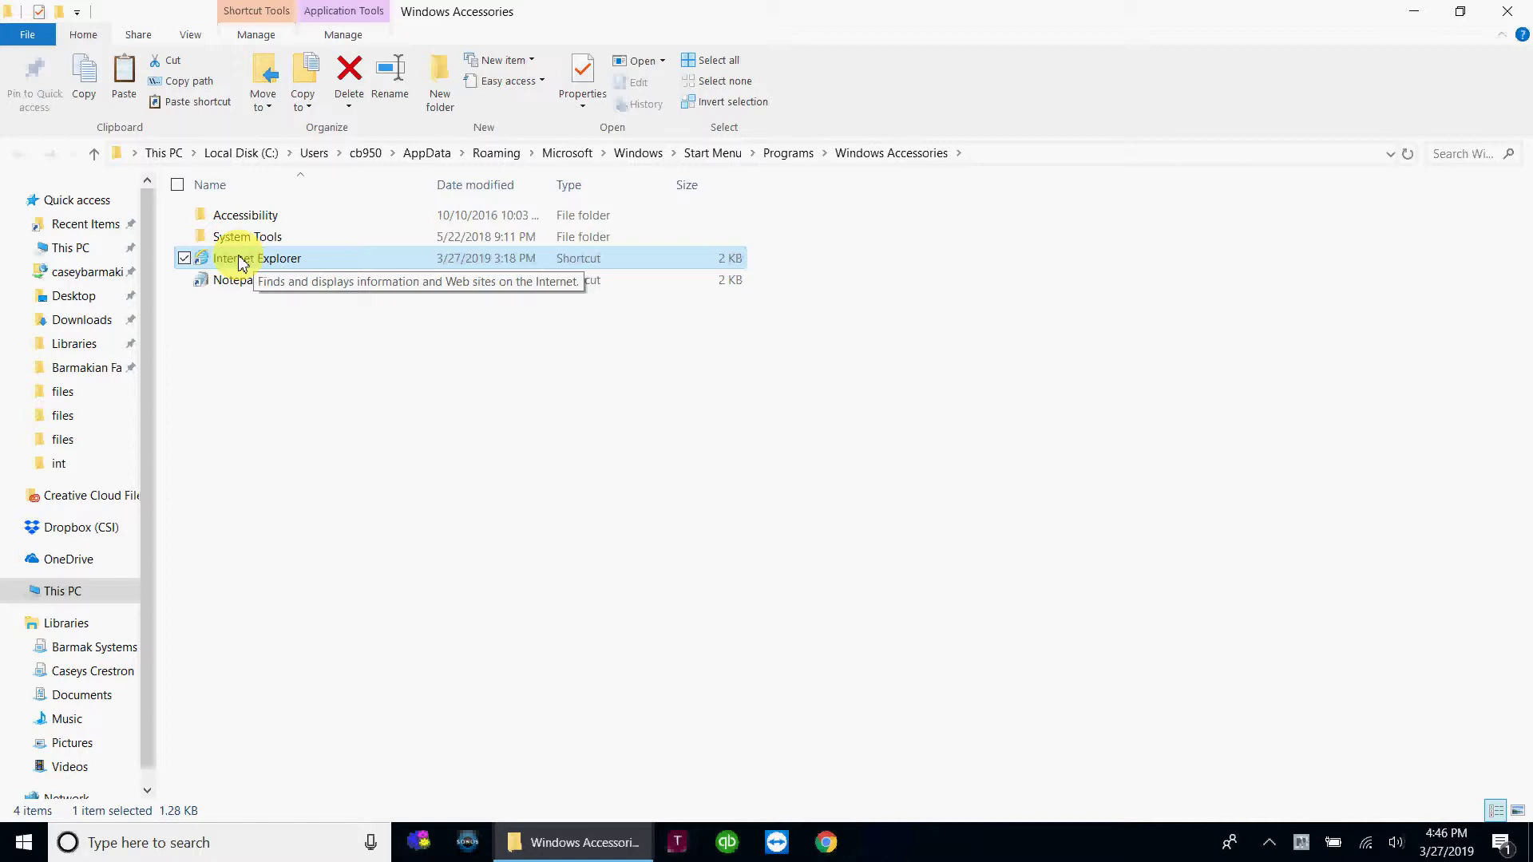
Send the Internet Explorer shortcut to Desktop (create shortcut)
{"action": "right_click", "coordinate": [241, 261]}
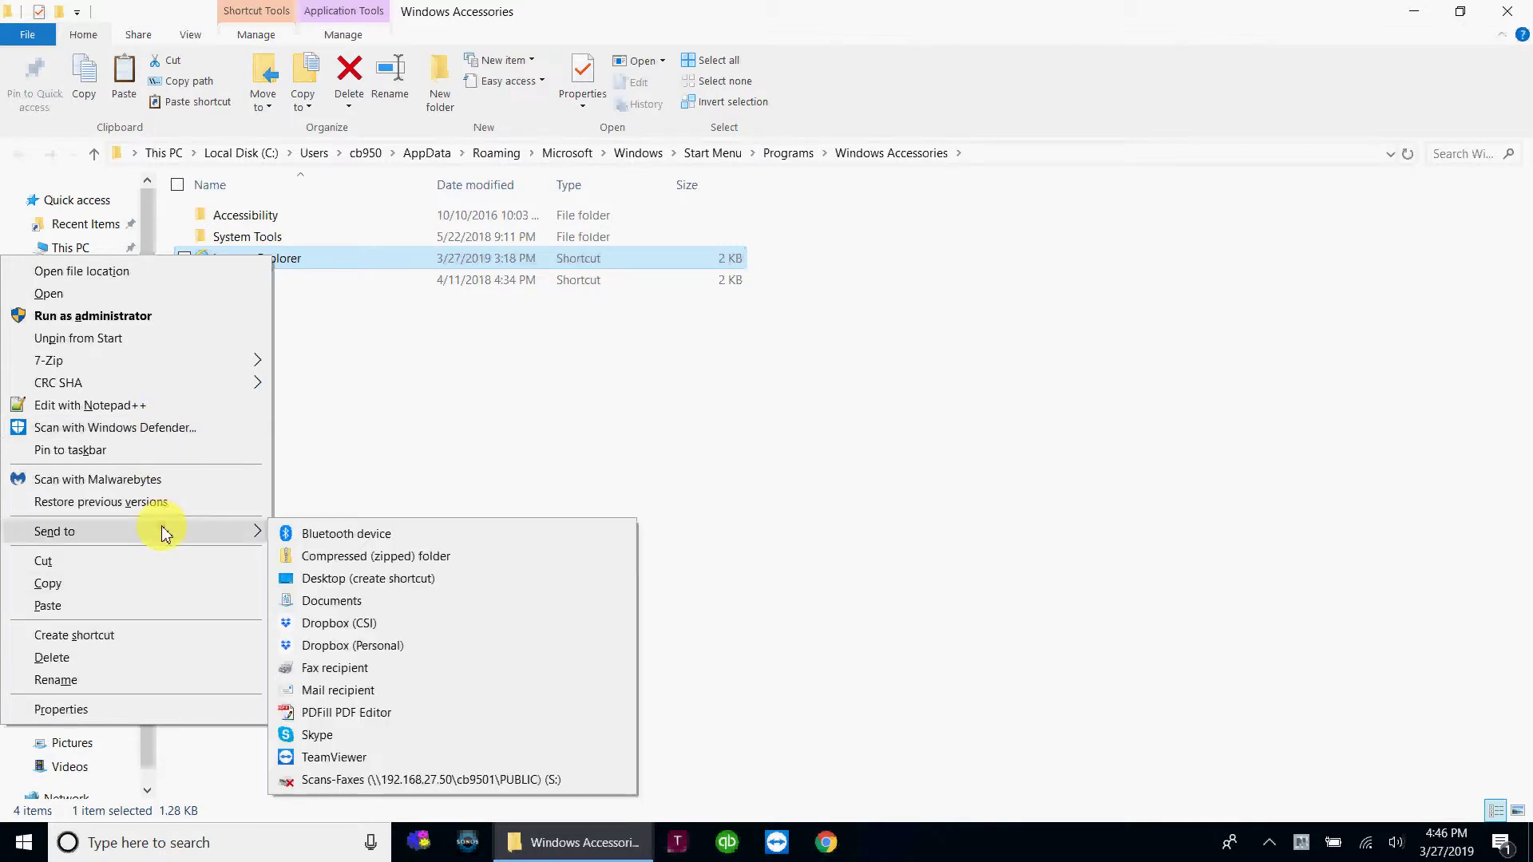
{"action": "mouse_move", "coordinate": [133, 530]}
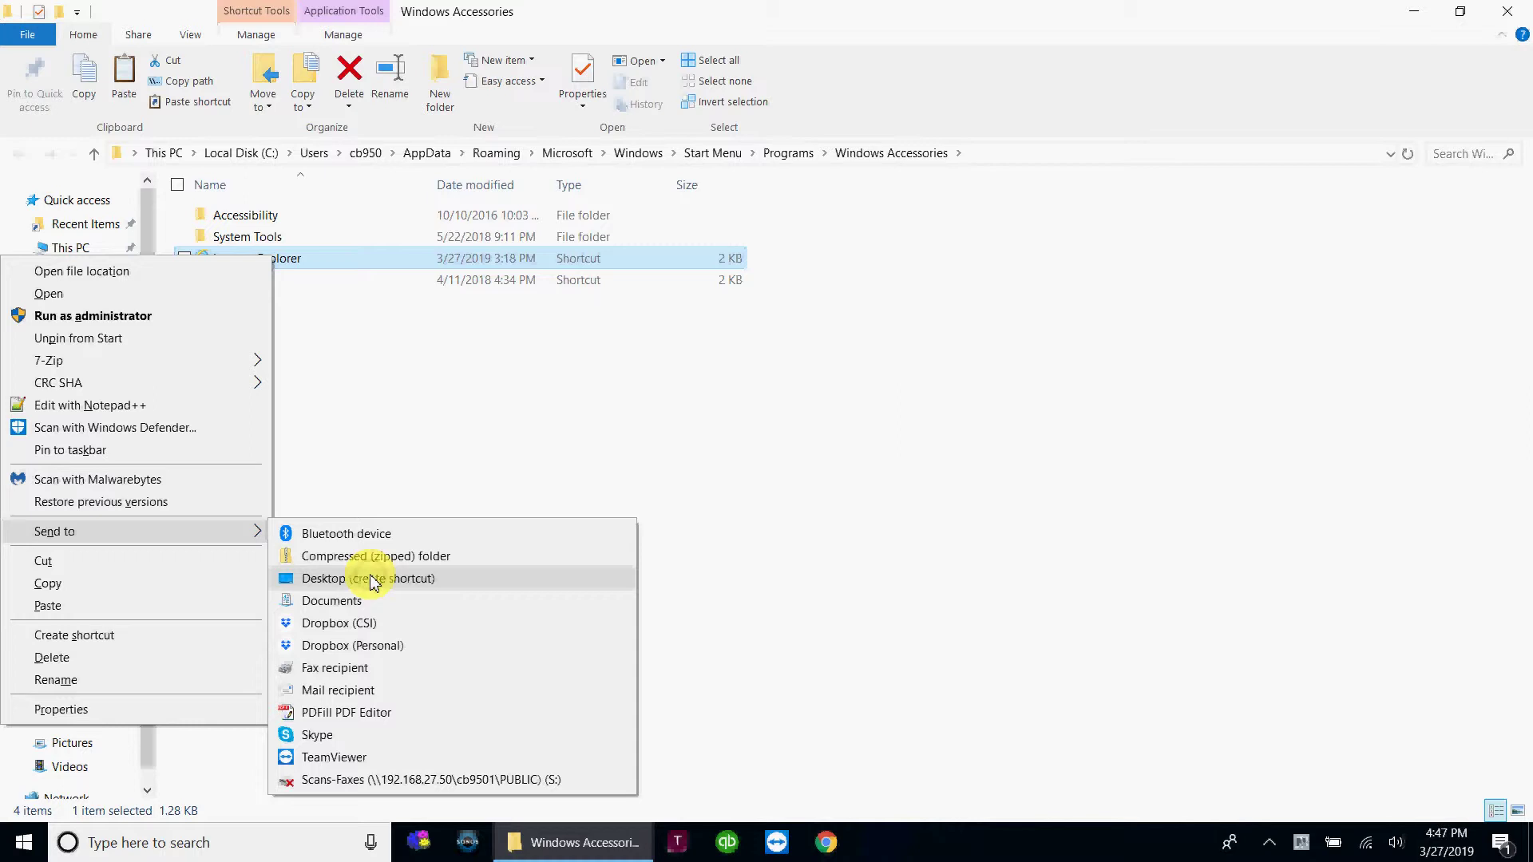
{"action": "left_click", "coordinate": [374, 581]}
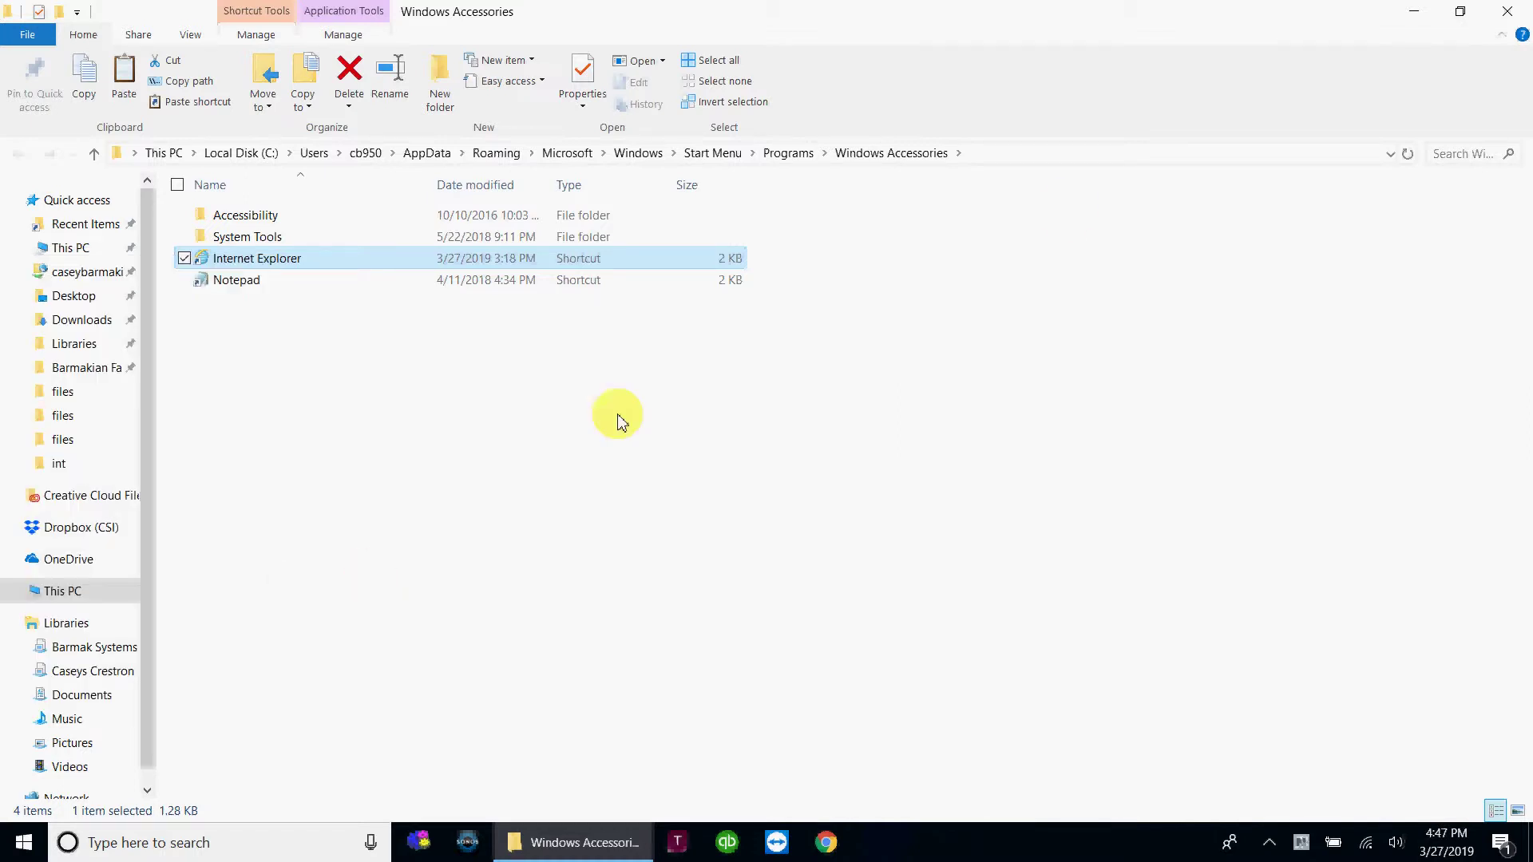
Close the Accessories folder and rename the new Internet Explorer desktop shortcut 'duckduckgo'
{"action": "left_click", "coordinate": [1507, 11]}
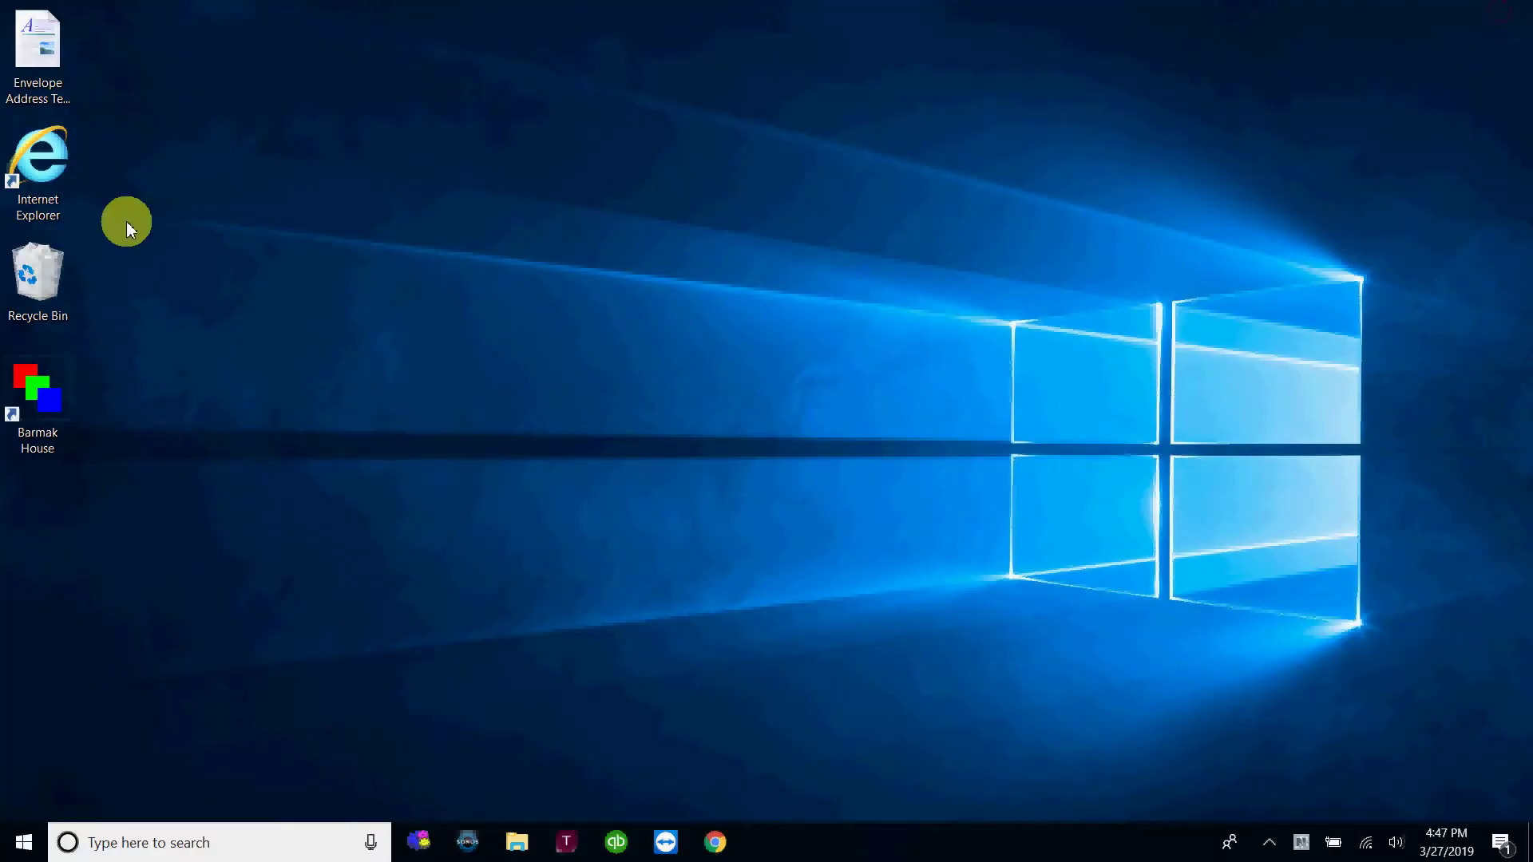
{"action": "left_click", "coordinate": [37, 179]}
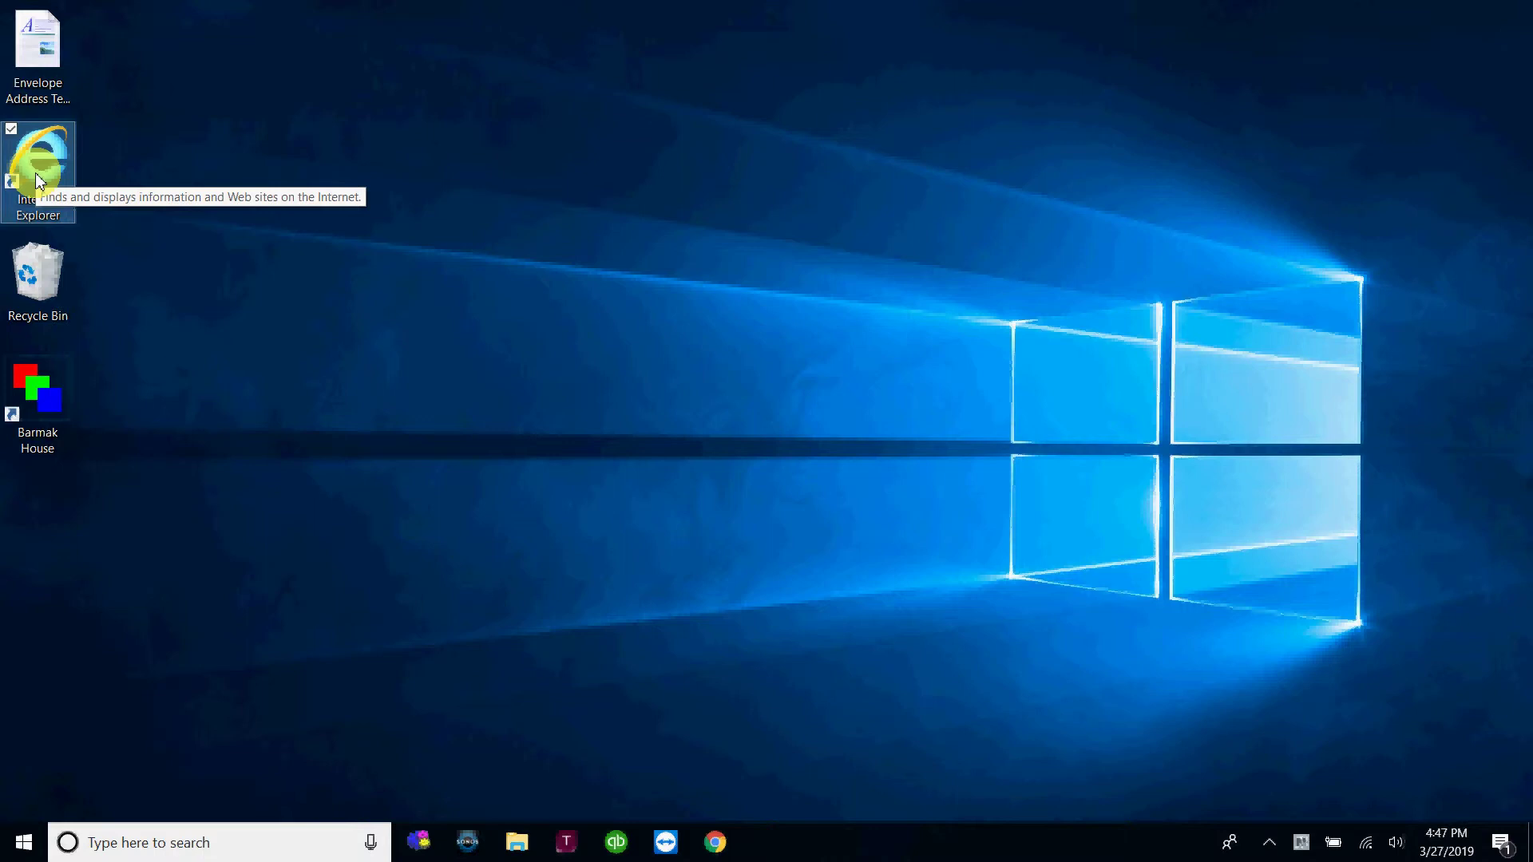
{"action": "right_click", "coordinate": [40, 174]}
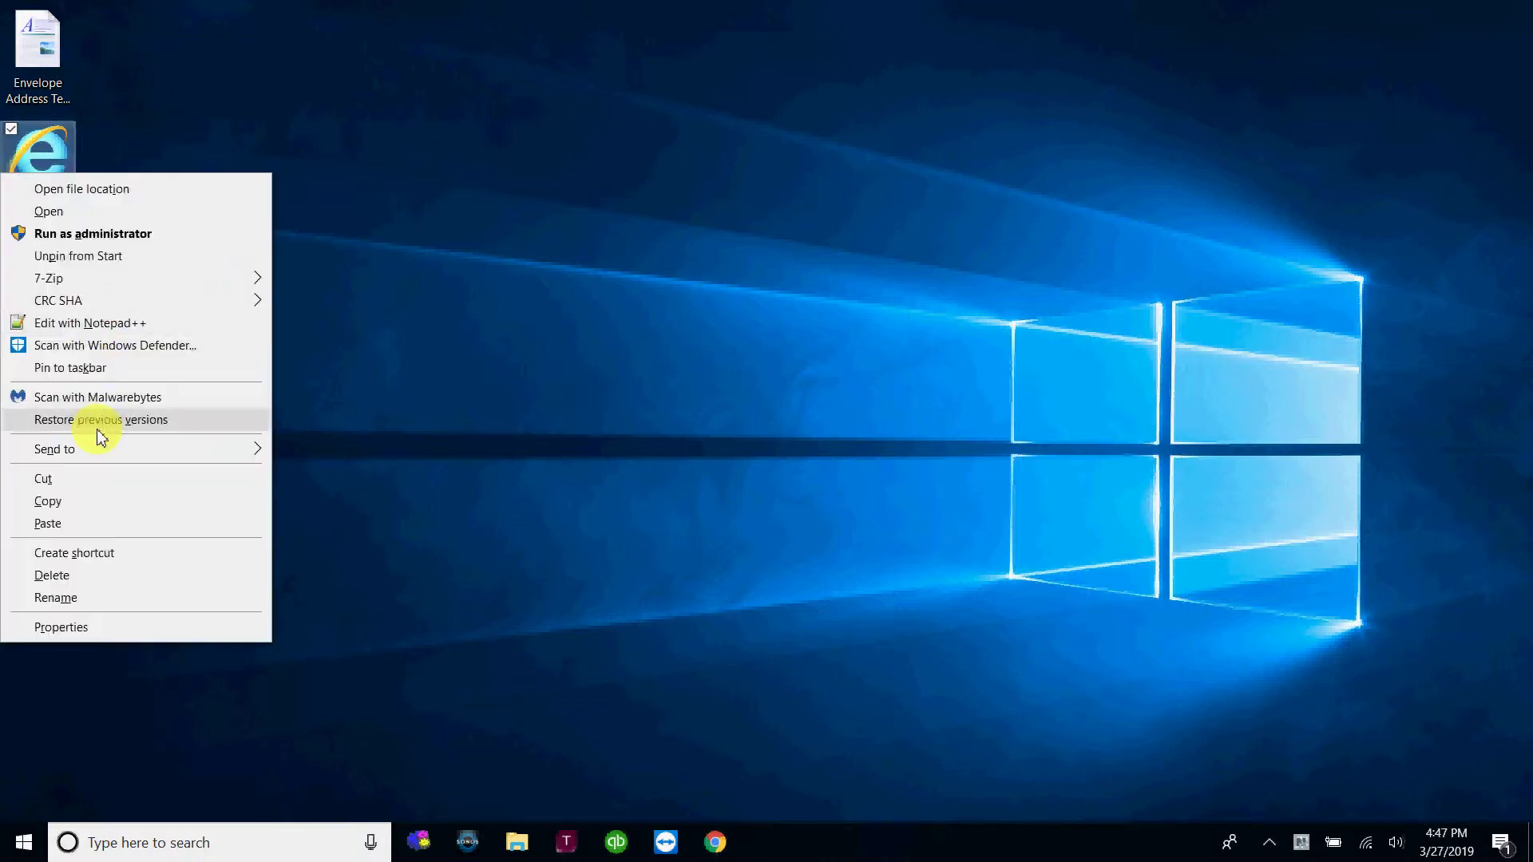
{"action": "left_click", "coordinate": [121, 595]}
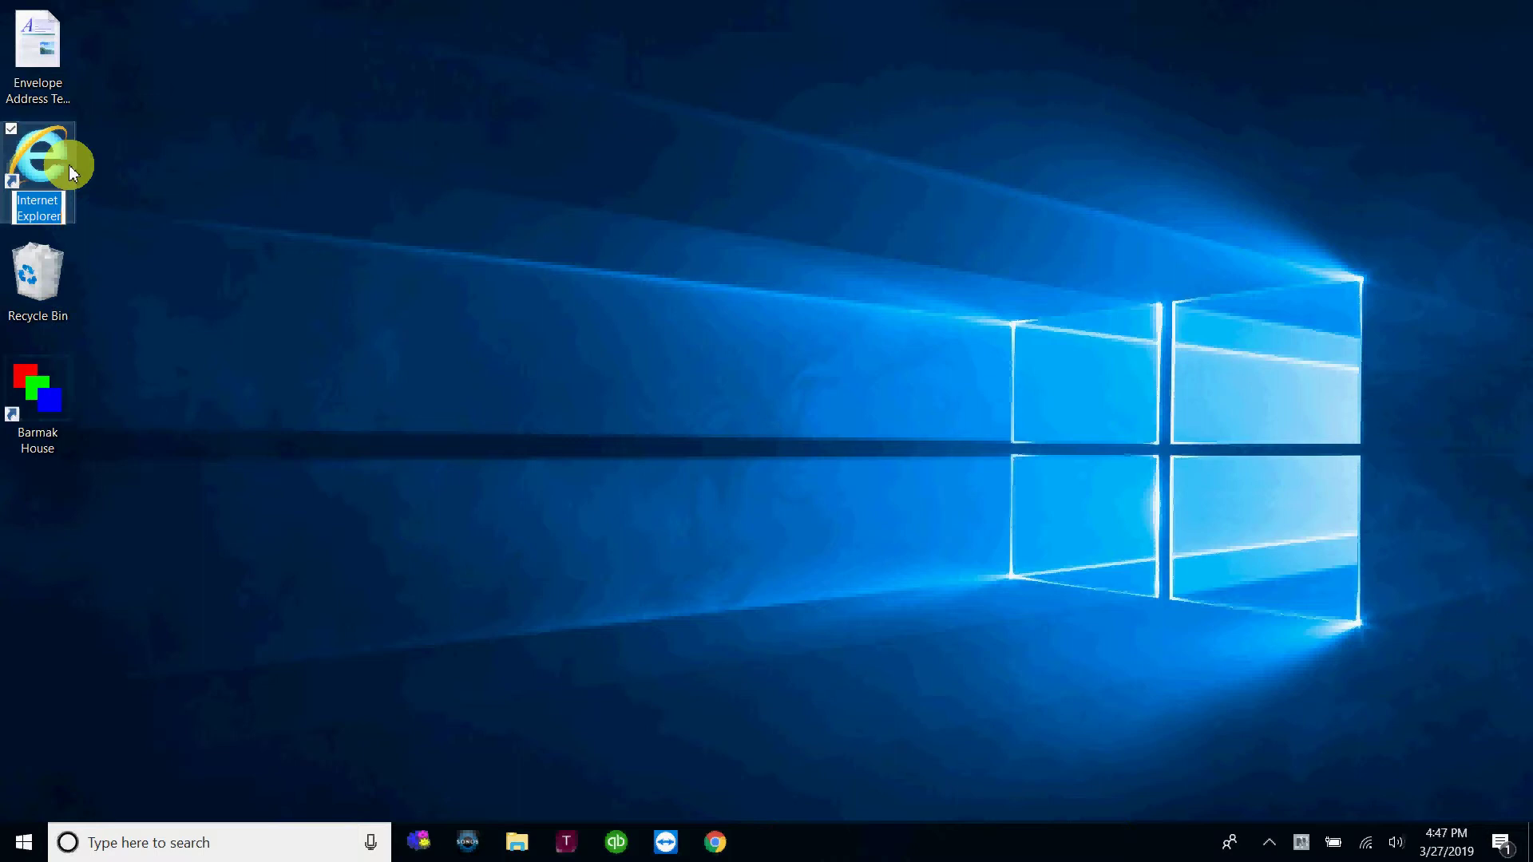
{"action": "type", "text": "duckduckgo"}
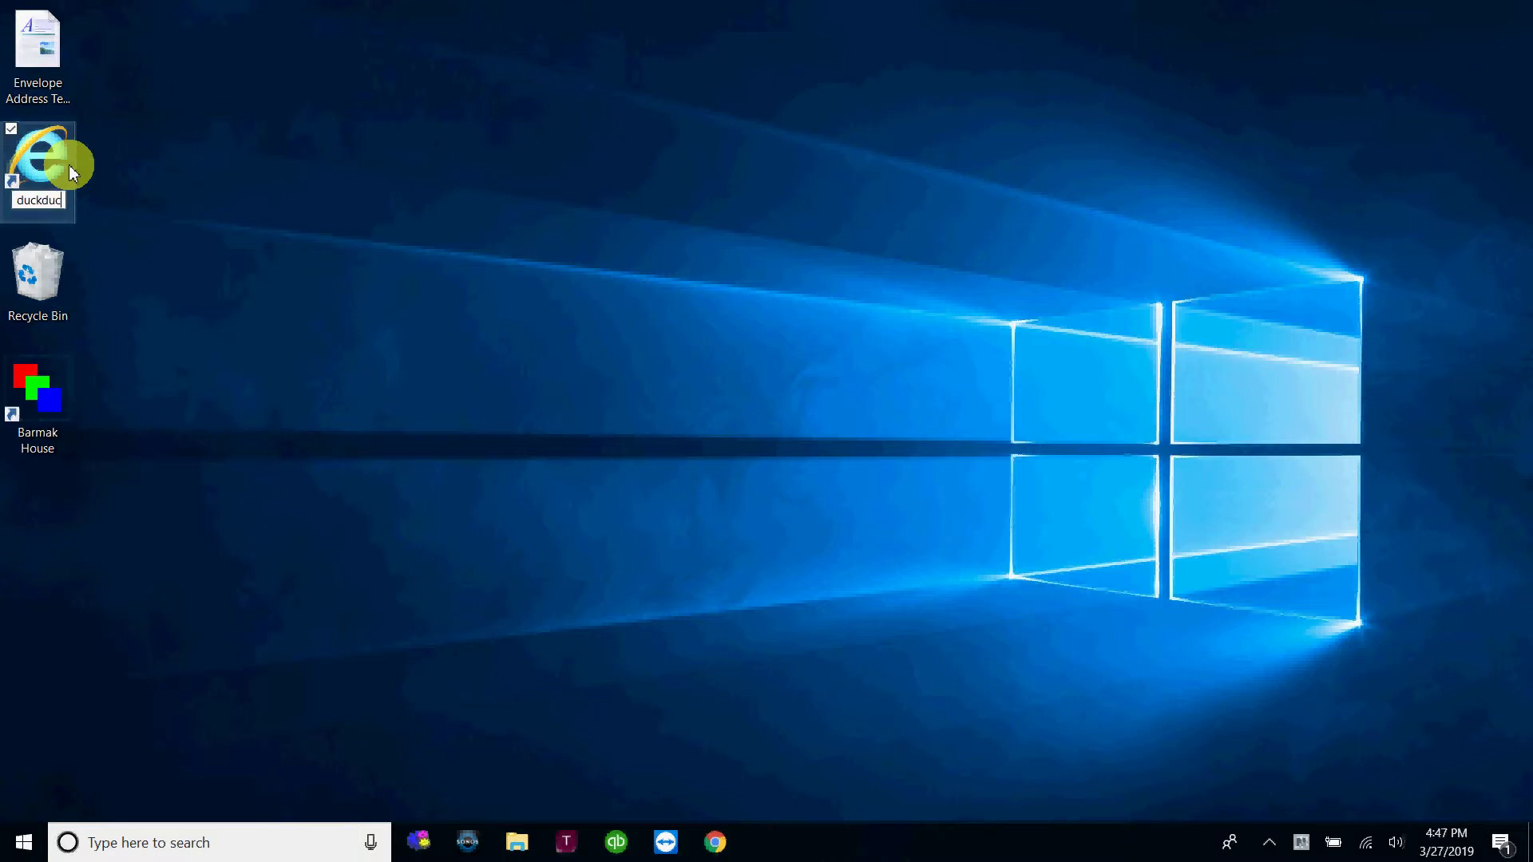
{"action": "left_click", "coordinate": [155, 285]}
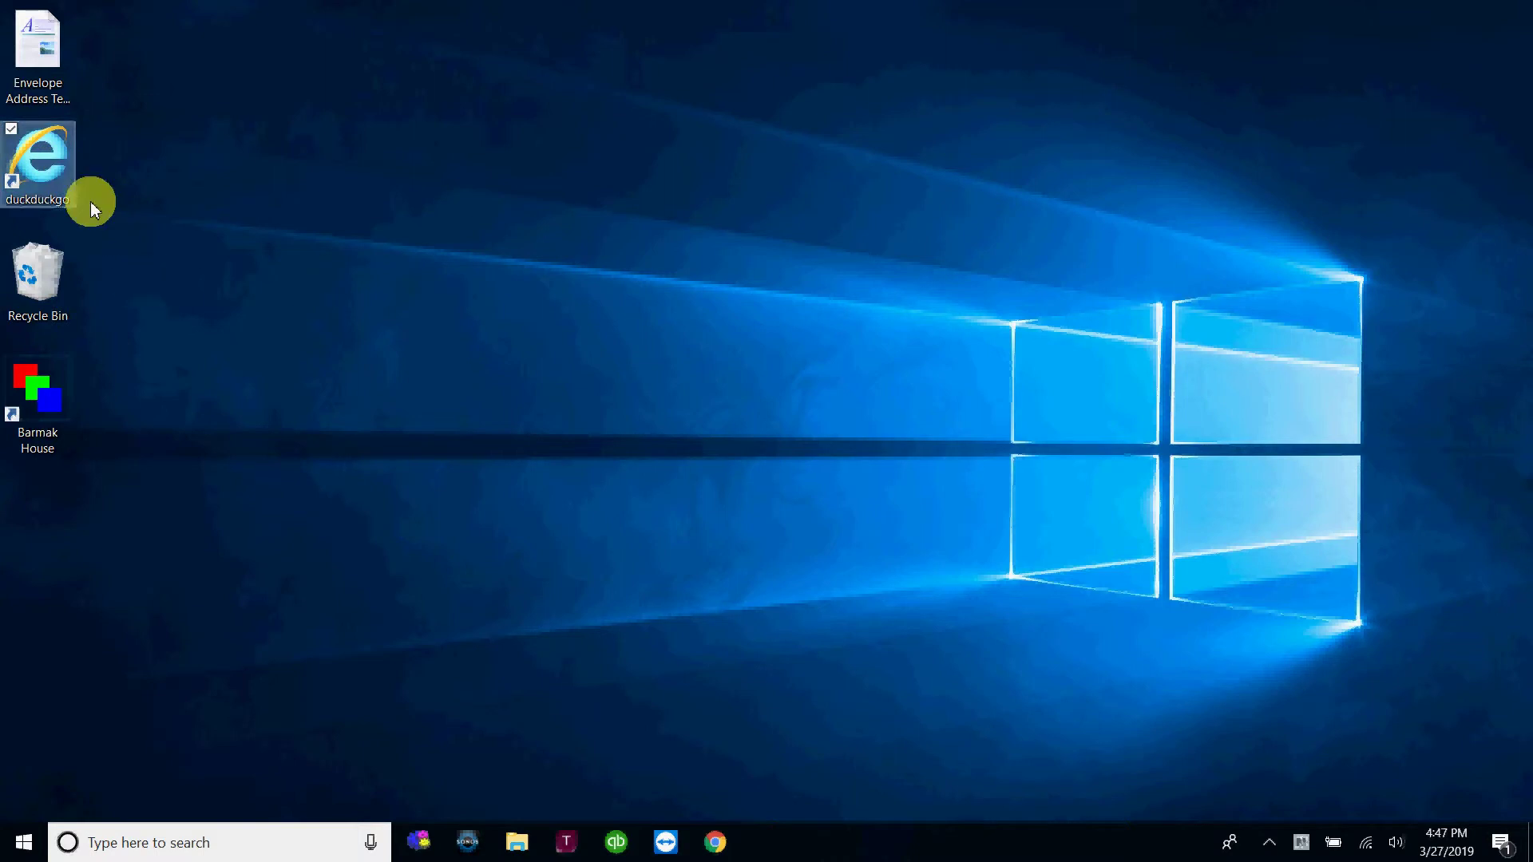
{"action": "right_click", "coordinate": [24, 146]}
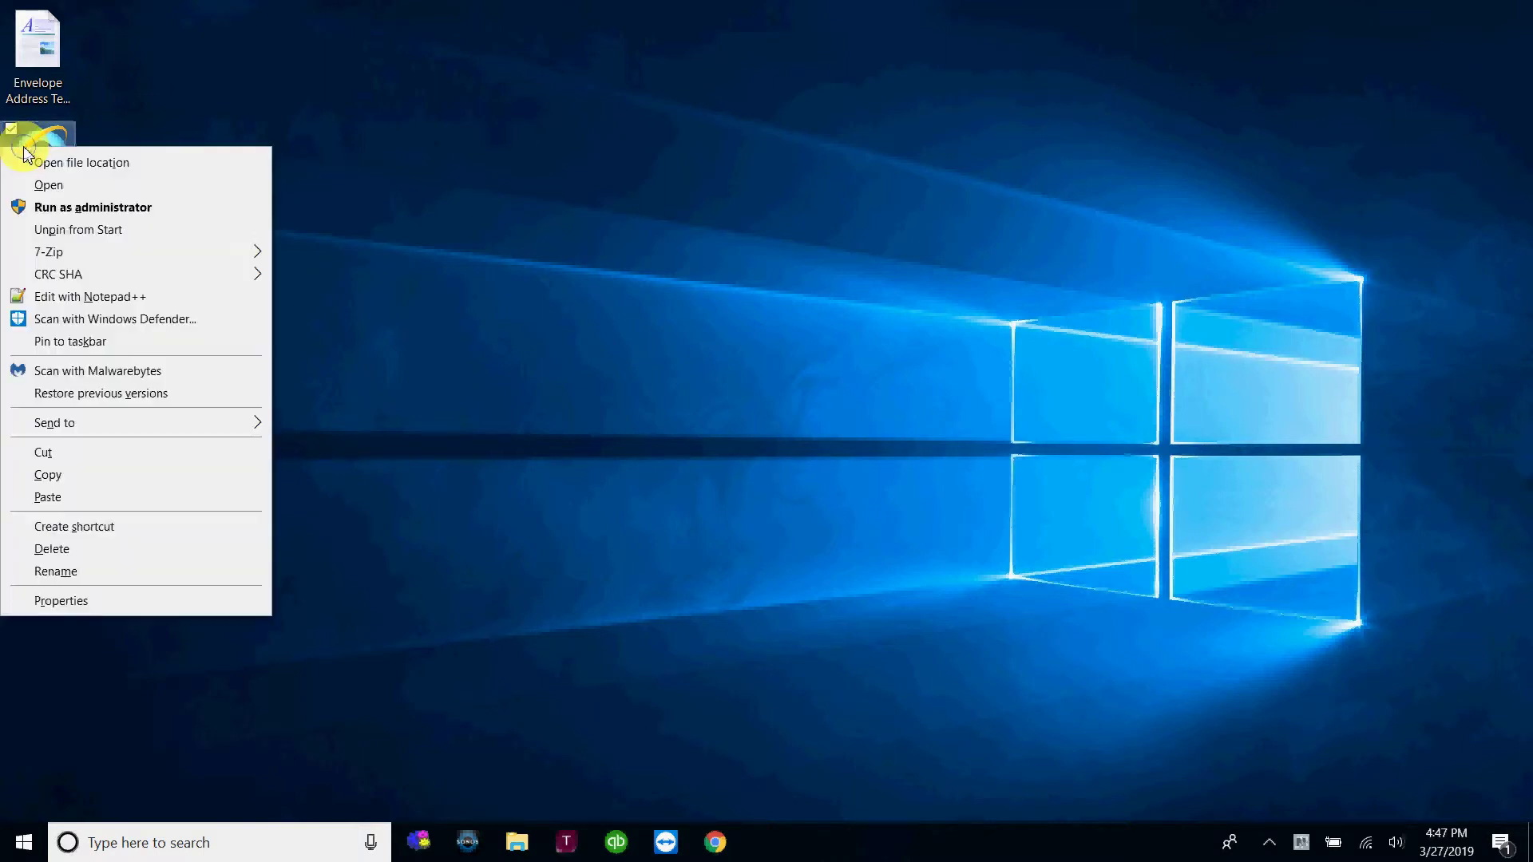
{"action": "left_click", "coordinate": [179, 600]}
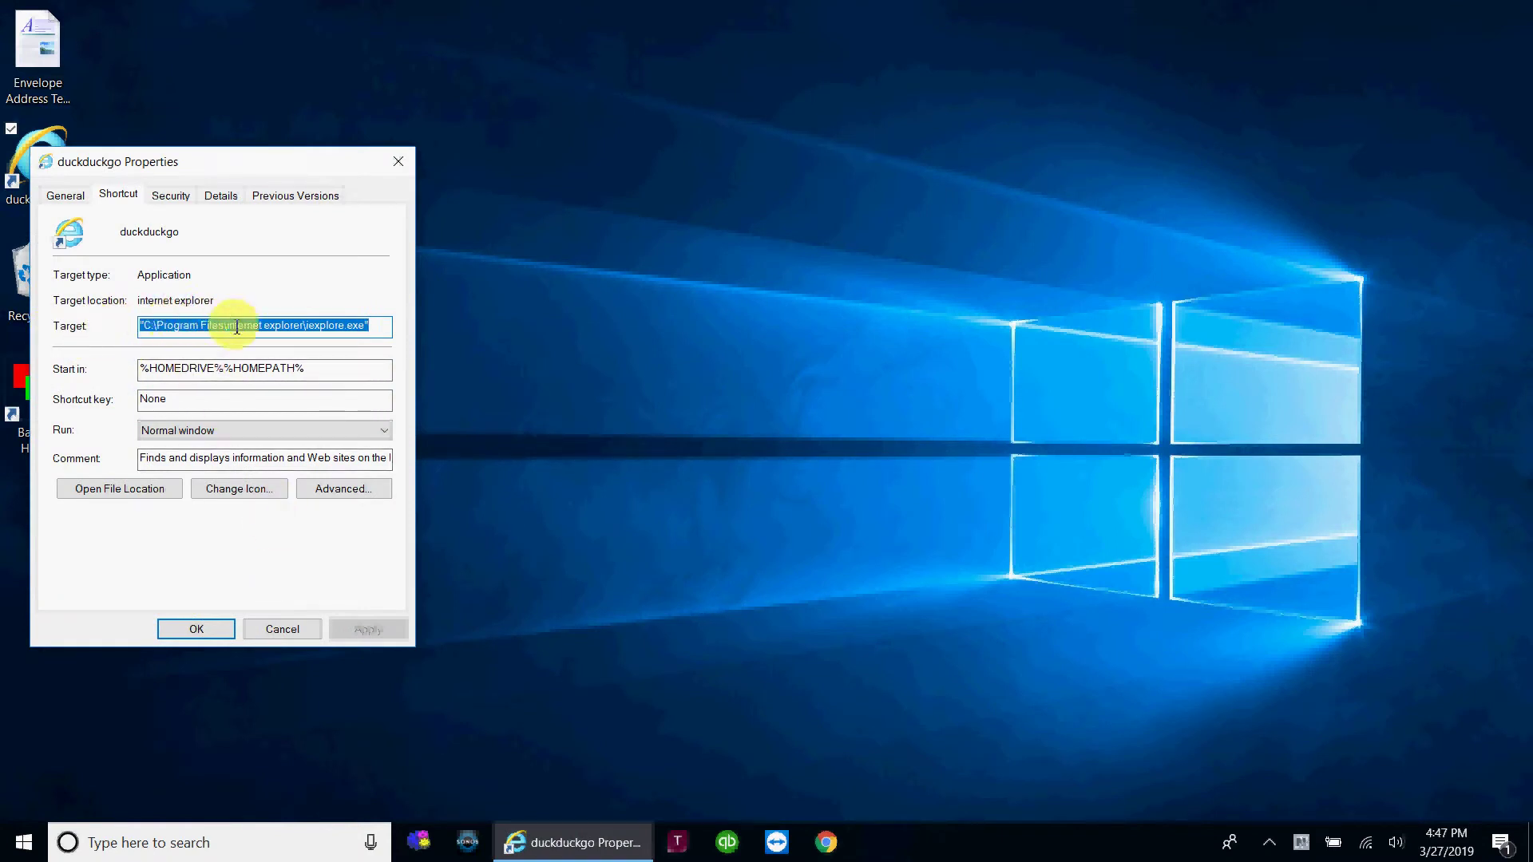
{"action": "left_click", "coordinate": [371, 326]}
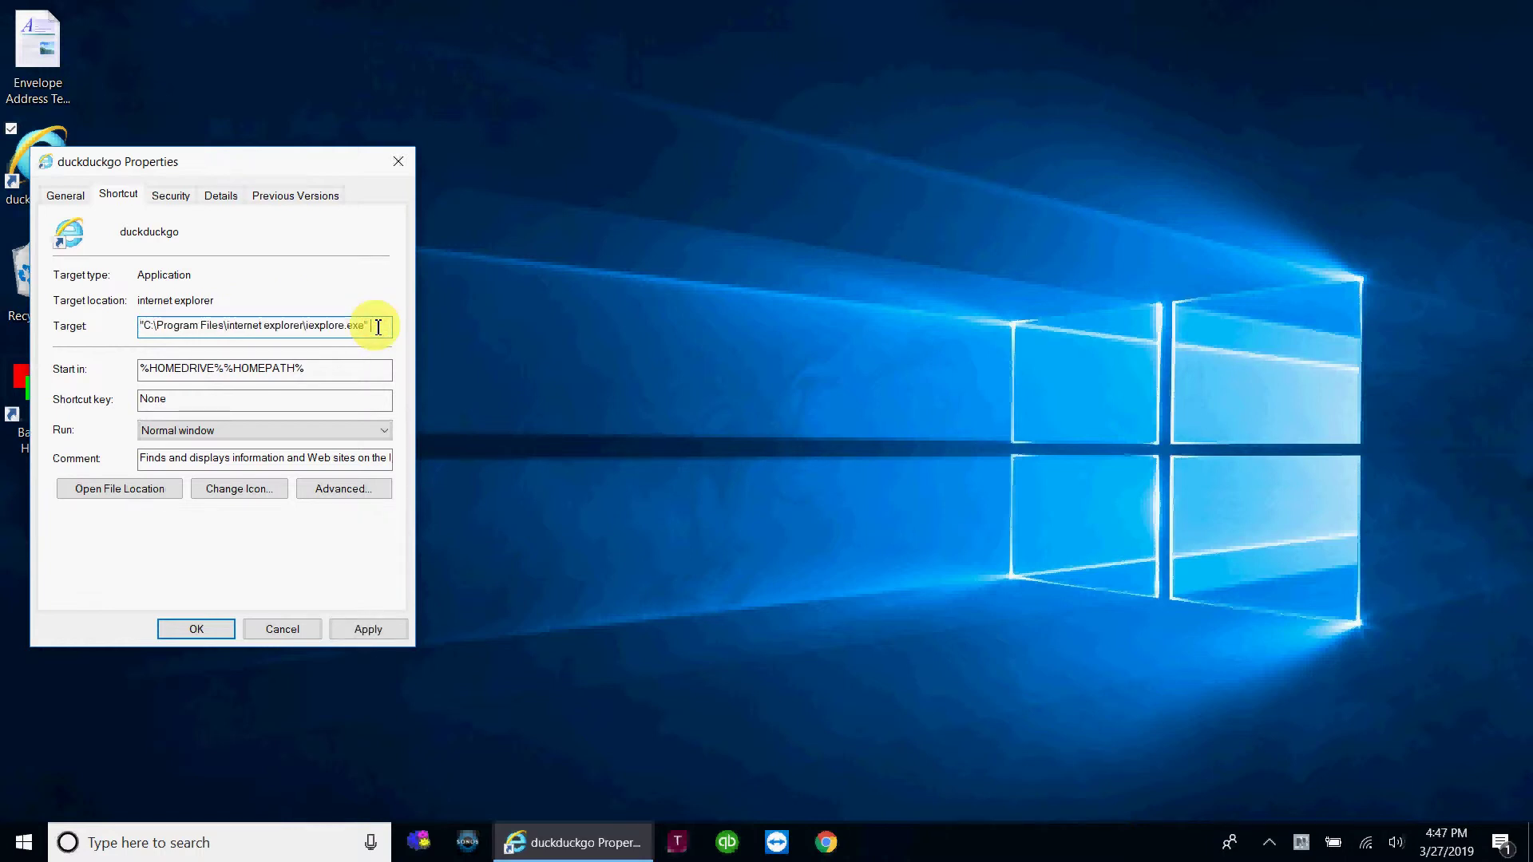
{"action": "type", "text": "www"}
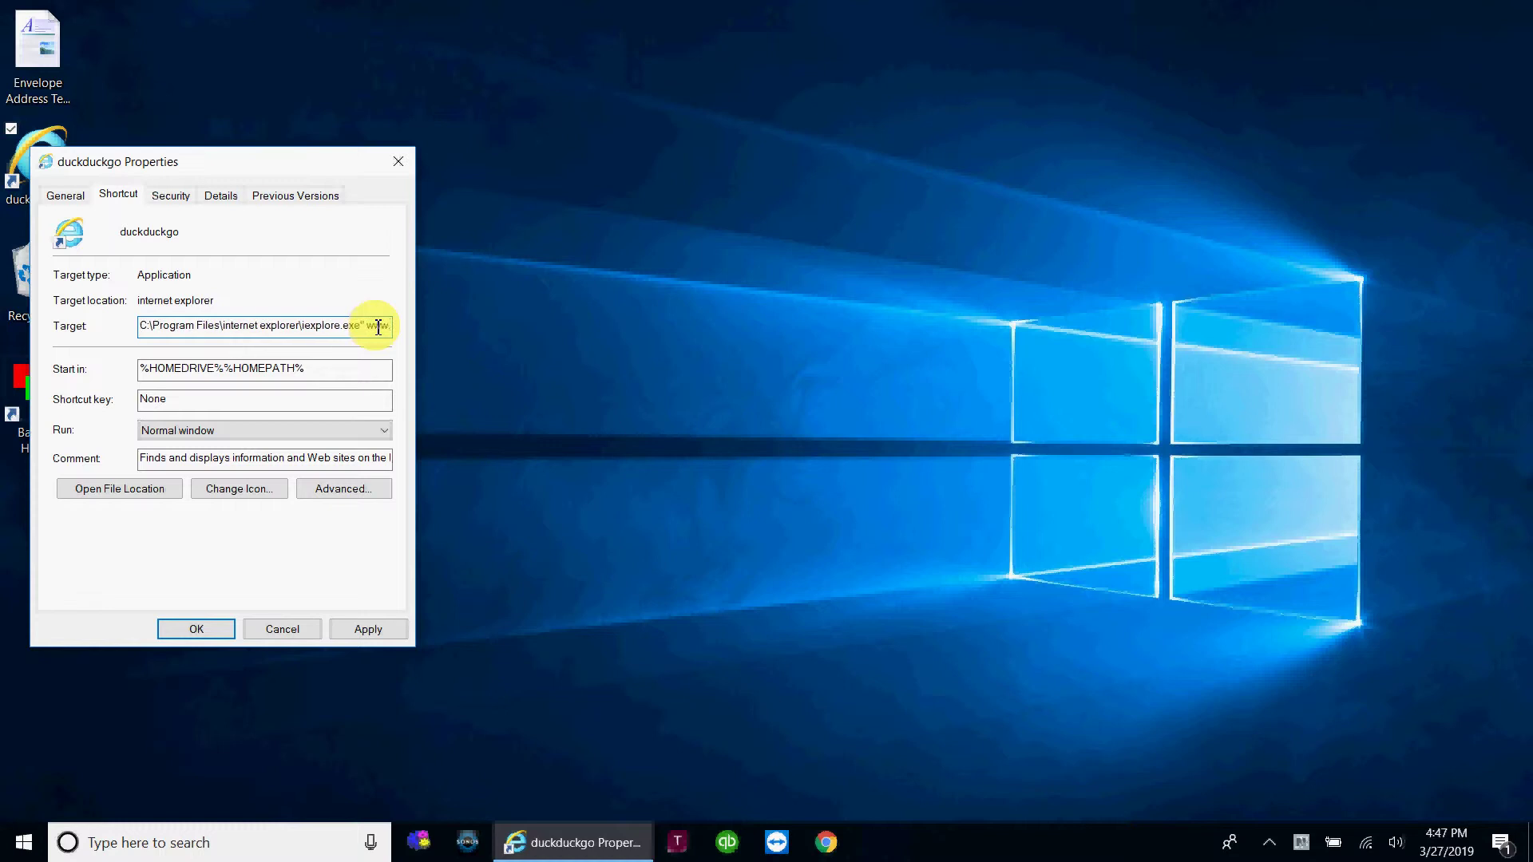
{"action": "type", "text": ".duckduckg"}
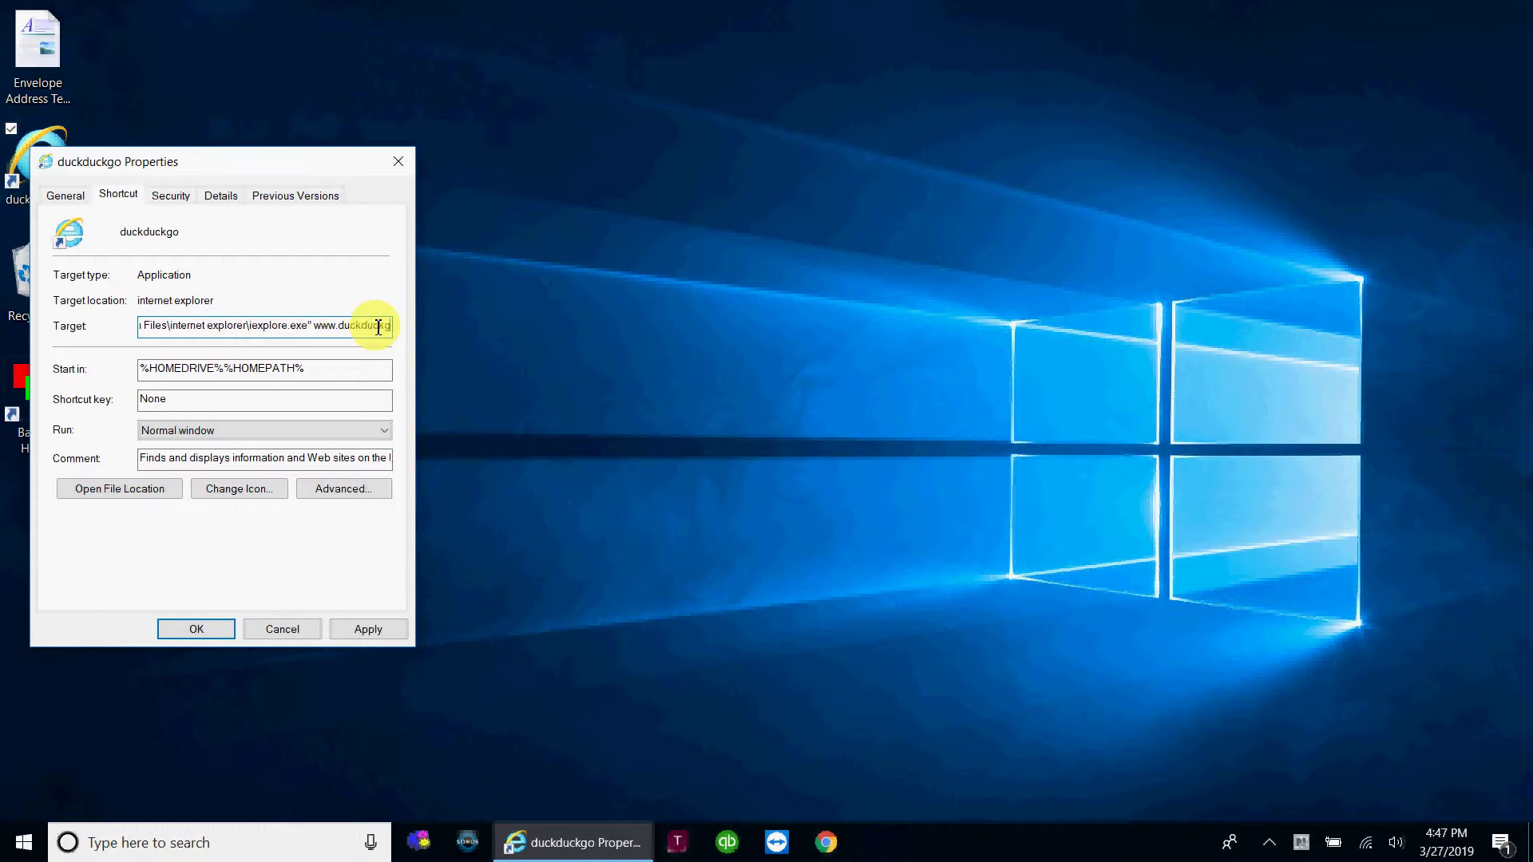
{"action": "type", "text": "o.com"}
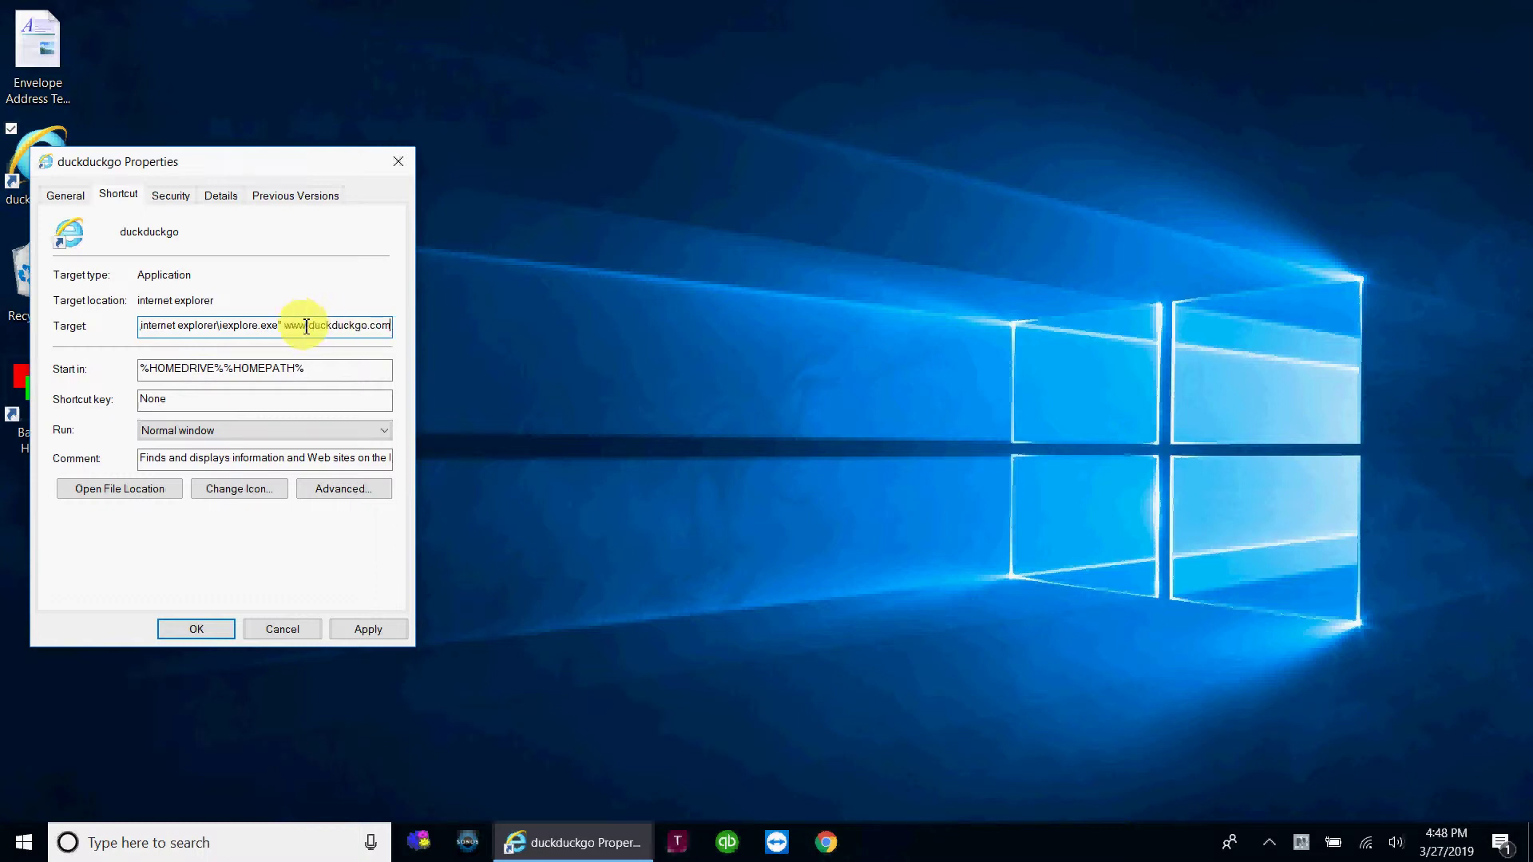
{"action": "left_click_drag", "start_coordinate": [288, 327], "coordinate": [443, 339]}
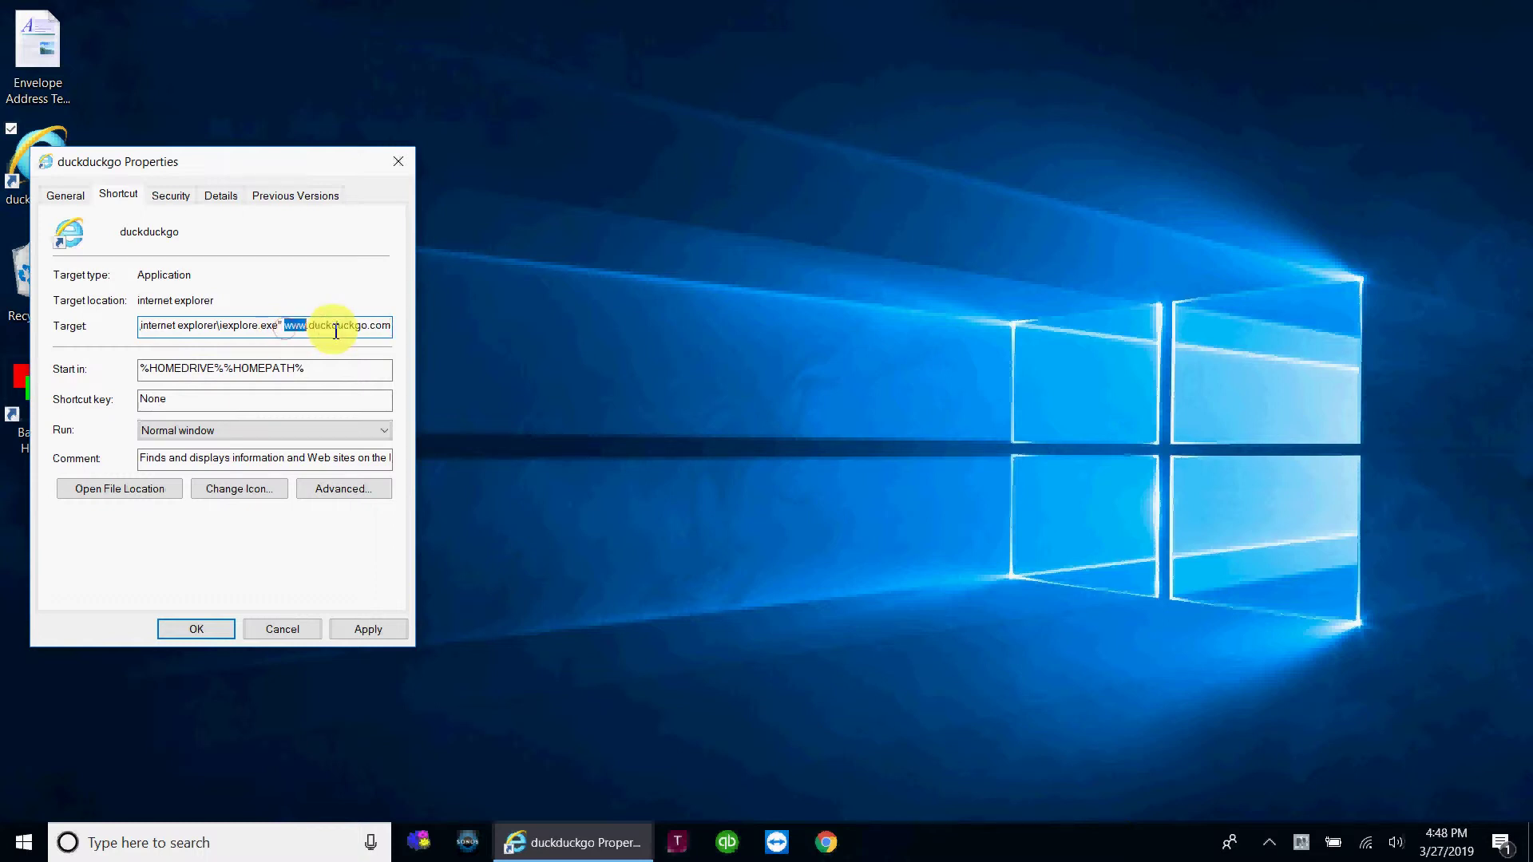
{"action": "left_click", "coordinate": [367, 629]}
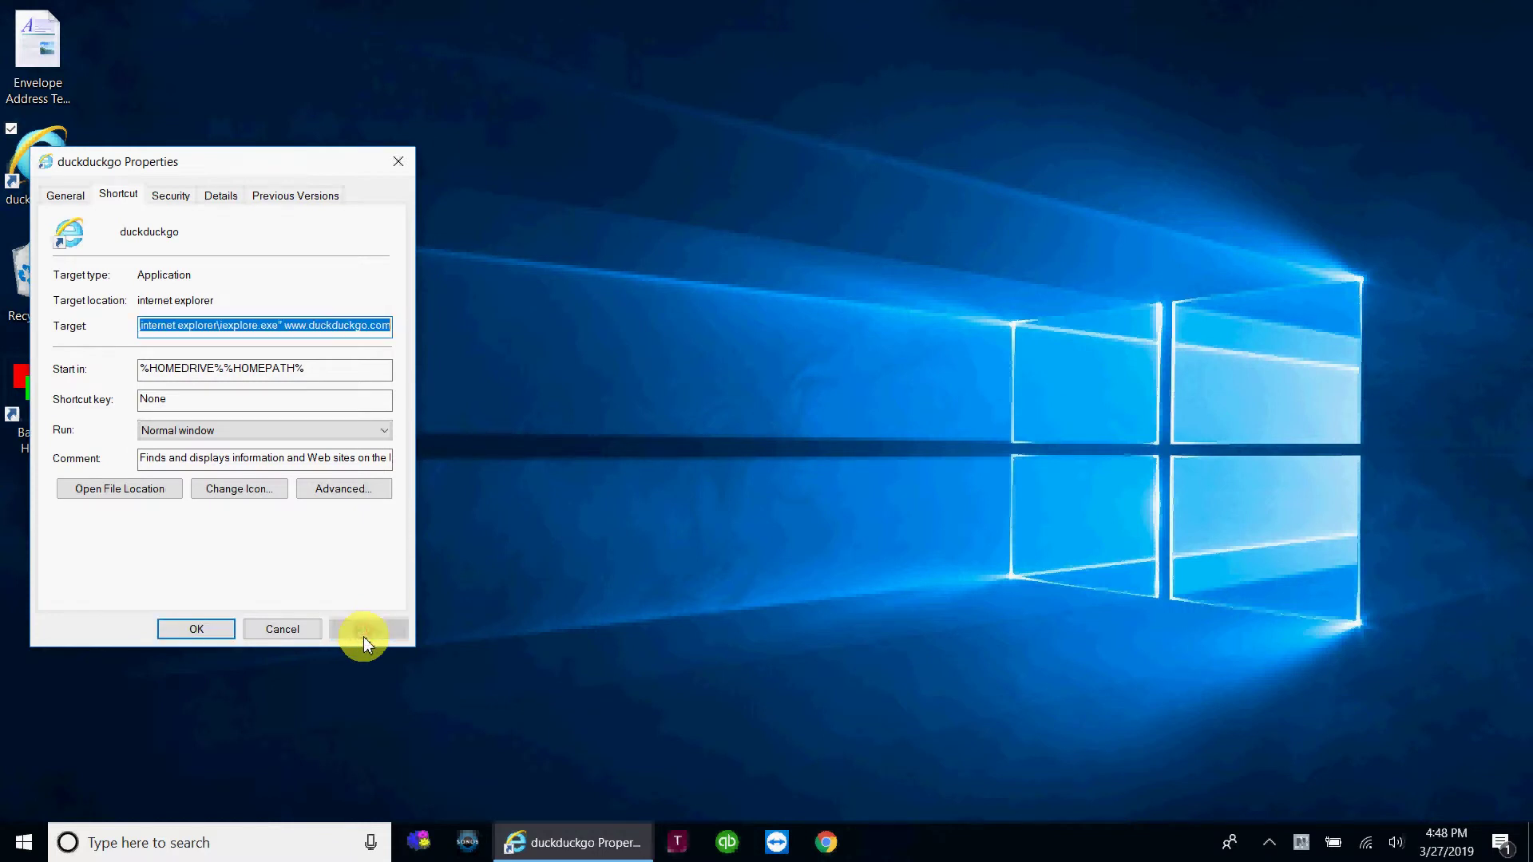
Open and close Advanced properties, then confirm the duckduckgo shortcut Properties with OK
{"action": "left_click", "coordinate": [357, 496]}
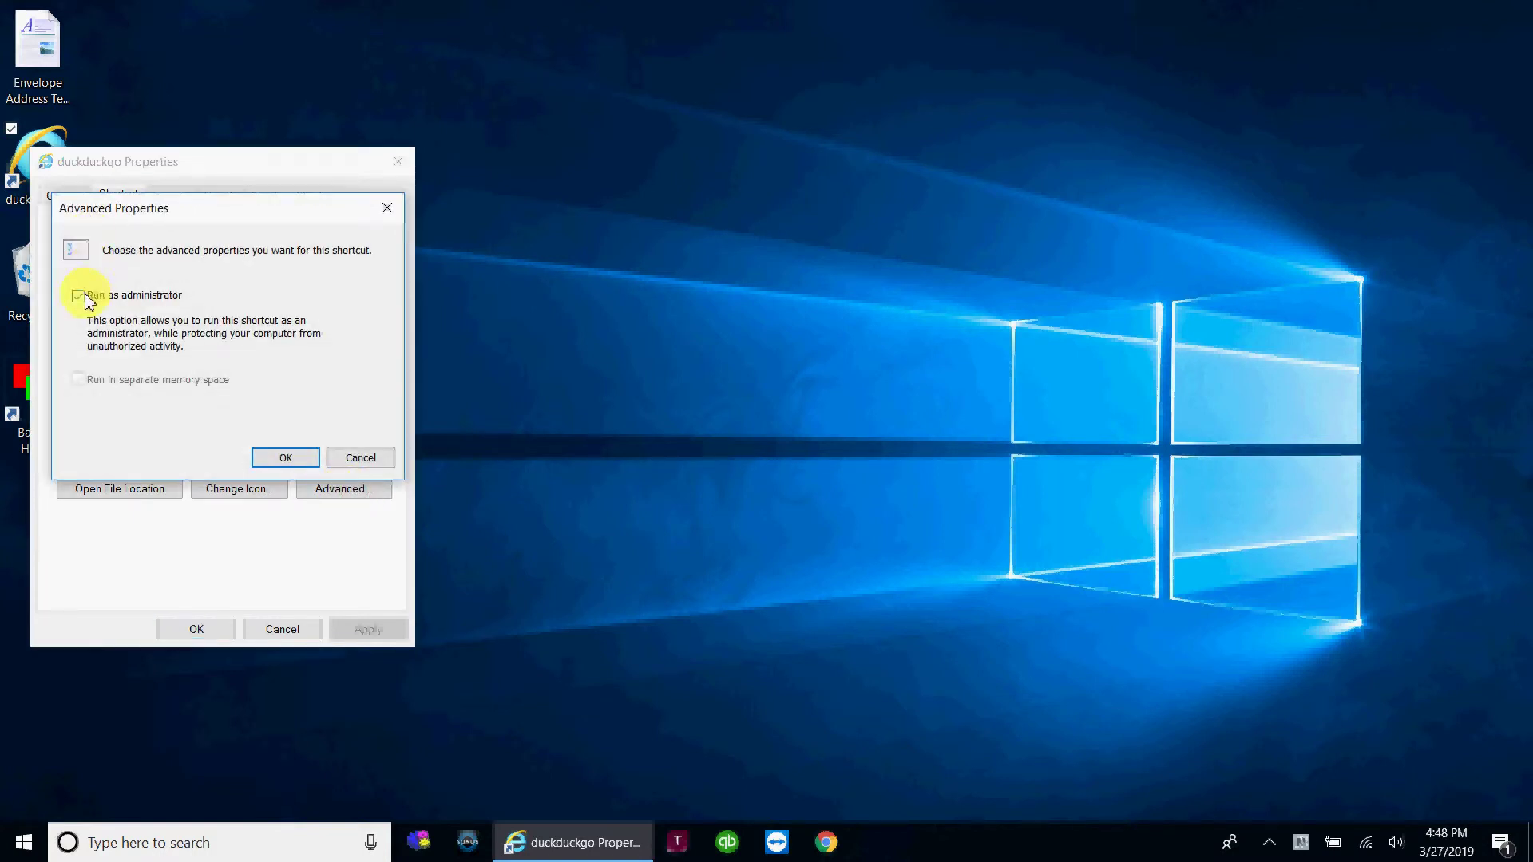
{"action": "left_click", "coordinate": [285, 457]}
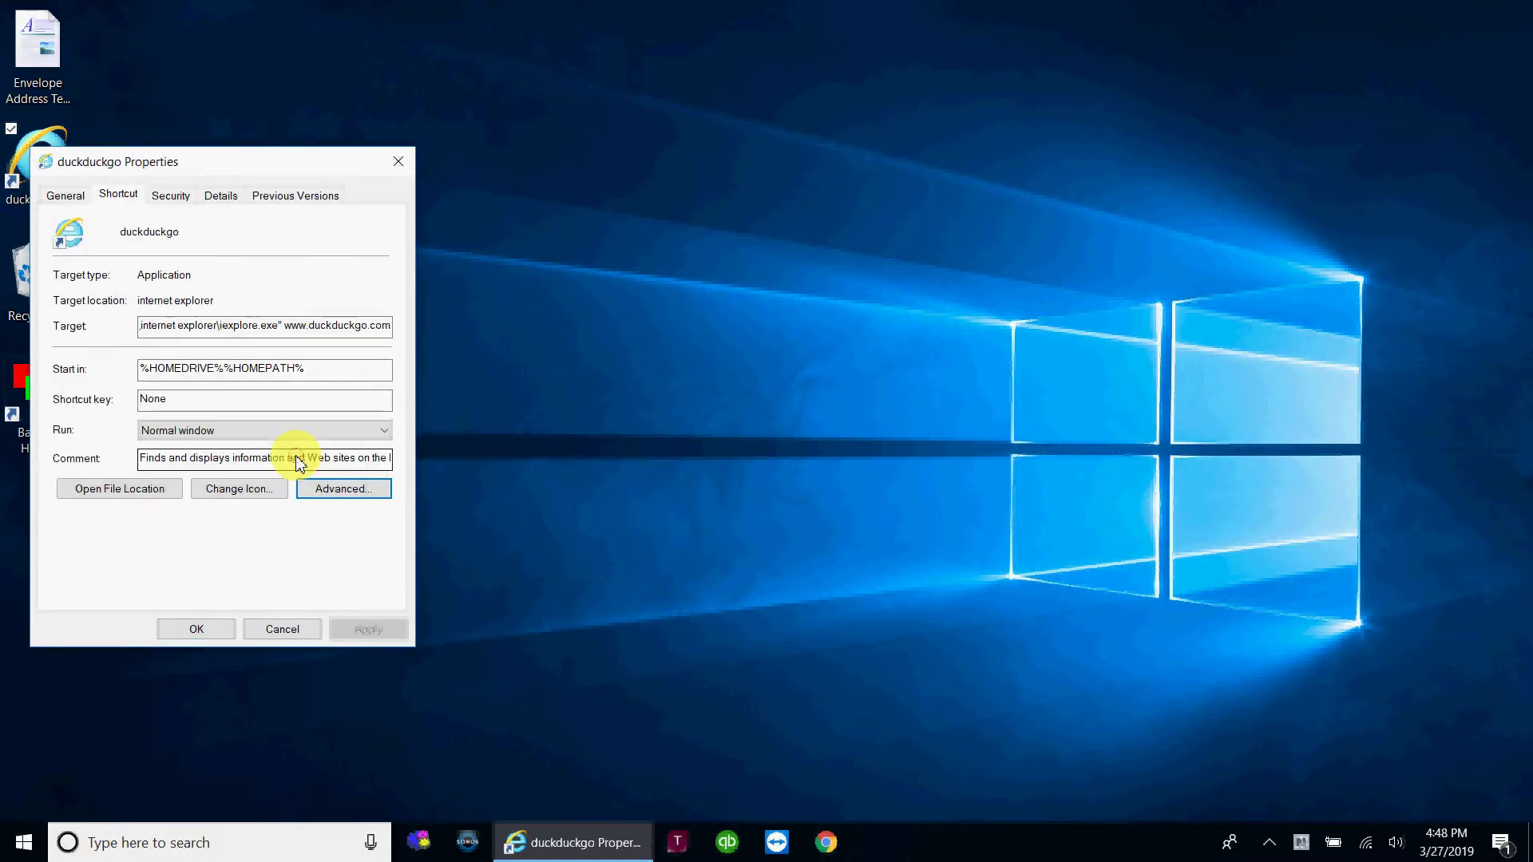
{"action": "left_click", "coordinate": [197, 628]}
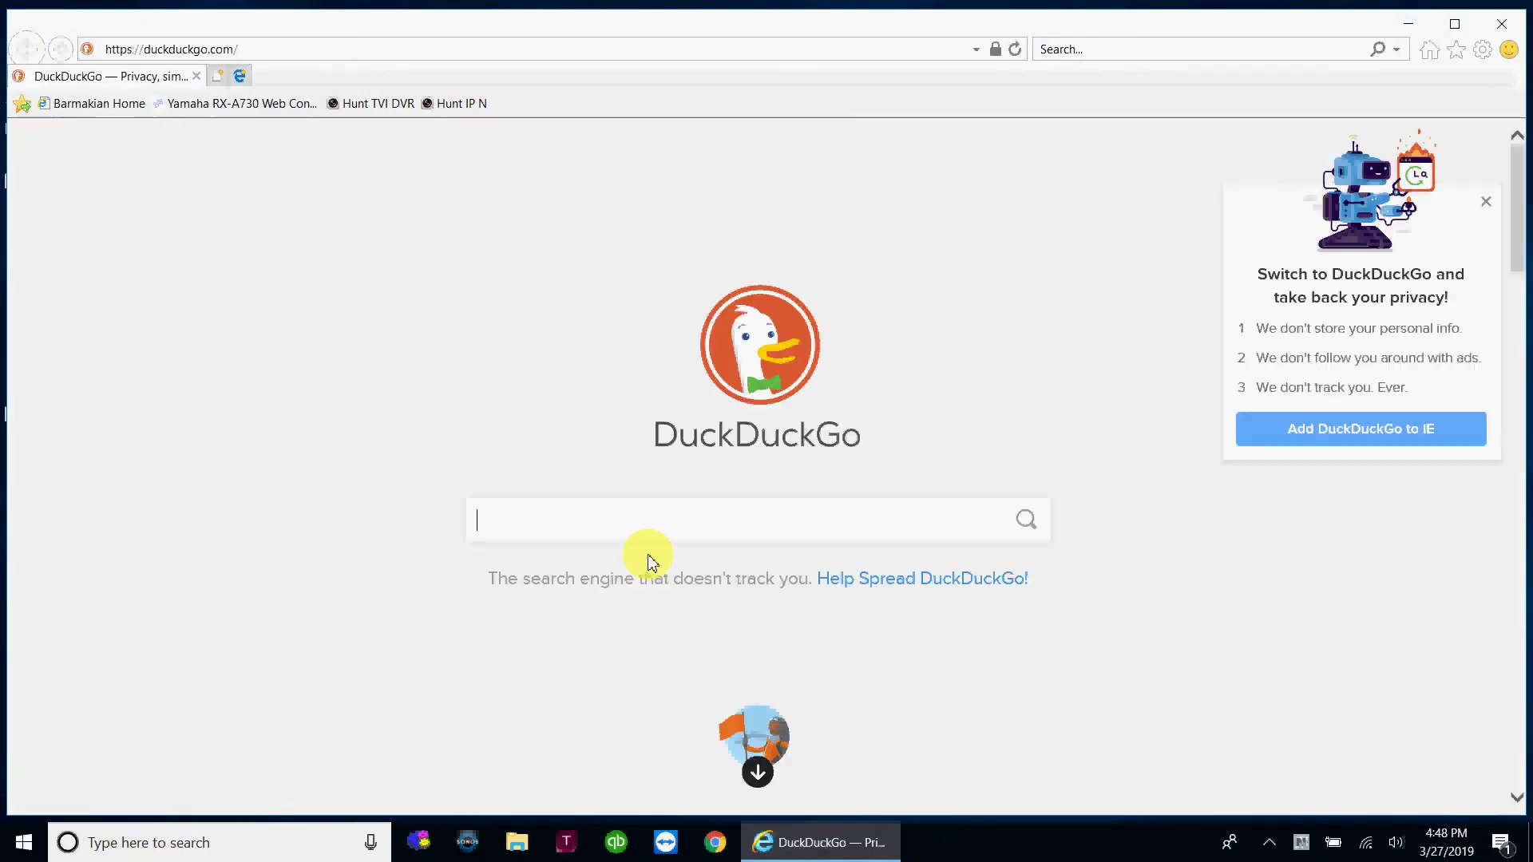
{"action": "left_click", "coordinate": [1501, 25]}
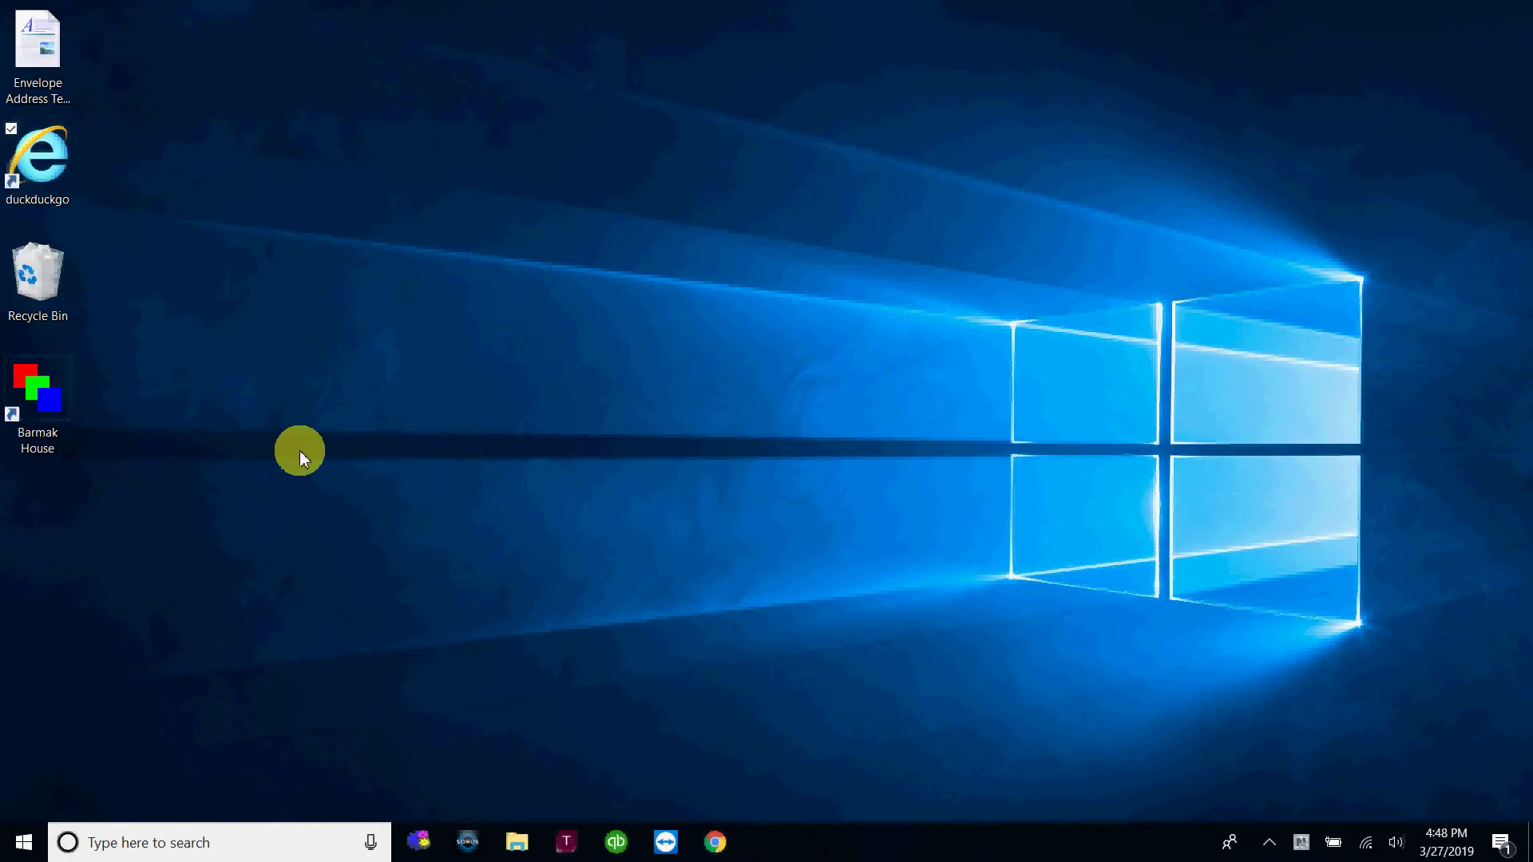
Pin the duckduckgo shortcut to the taskbar and drag its icon further left
{"action": "right_click", "coordinate": [33, 154]}
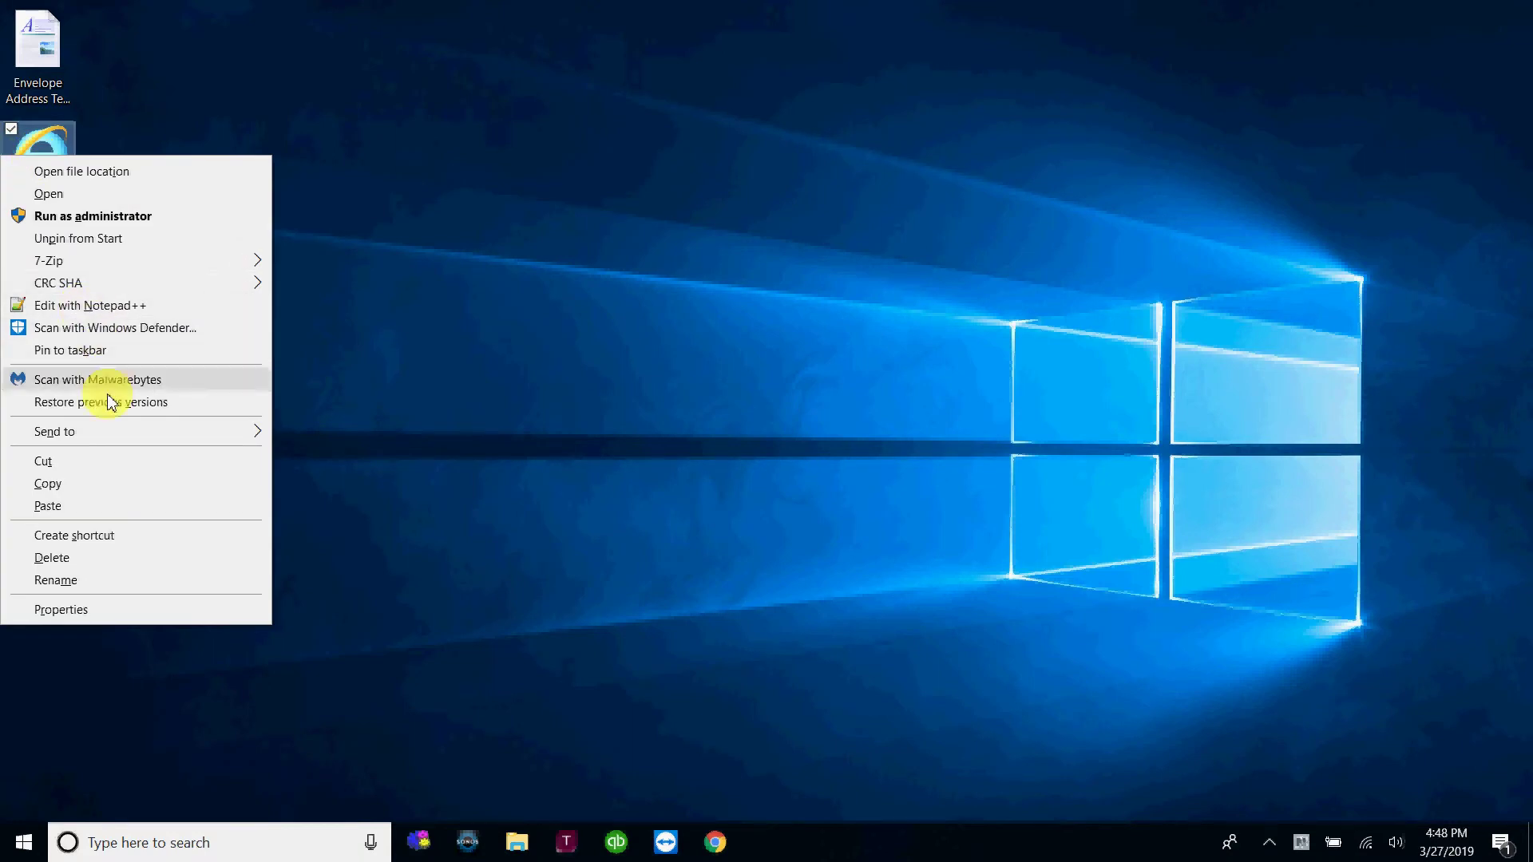
{"action": "left_click", "coordinate": [102, 349]}
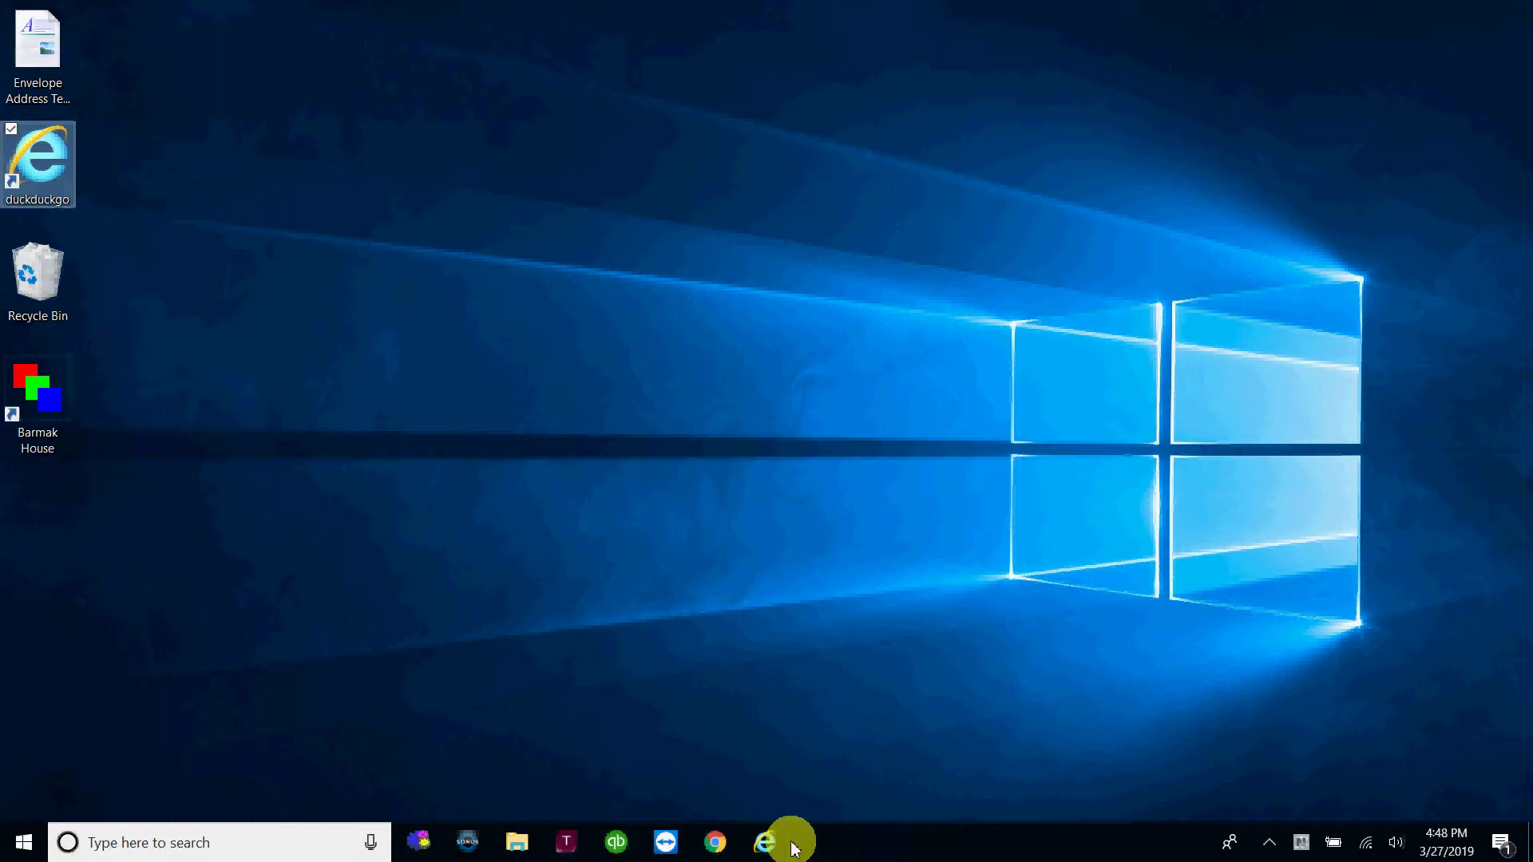
{"action": "left_click_drag", "start_coordinate": [766, 842], "coordinate": [528, 842]}
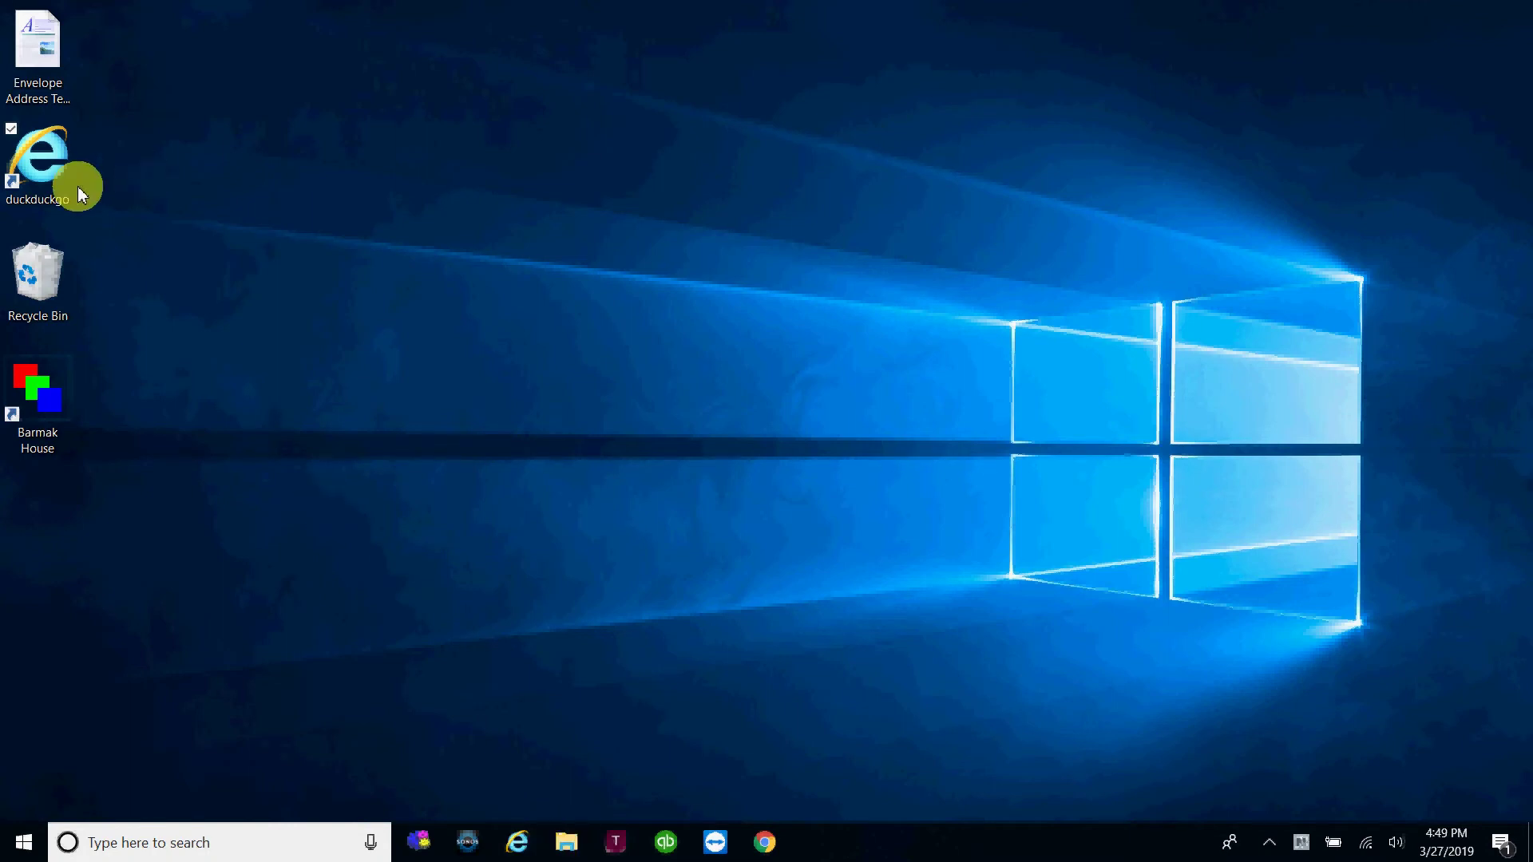
Duplicate the duckduckgo desktop shortcut with copy-paste and delete the original
{"action": "left_click", "coordinate": [49, 178]}
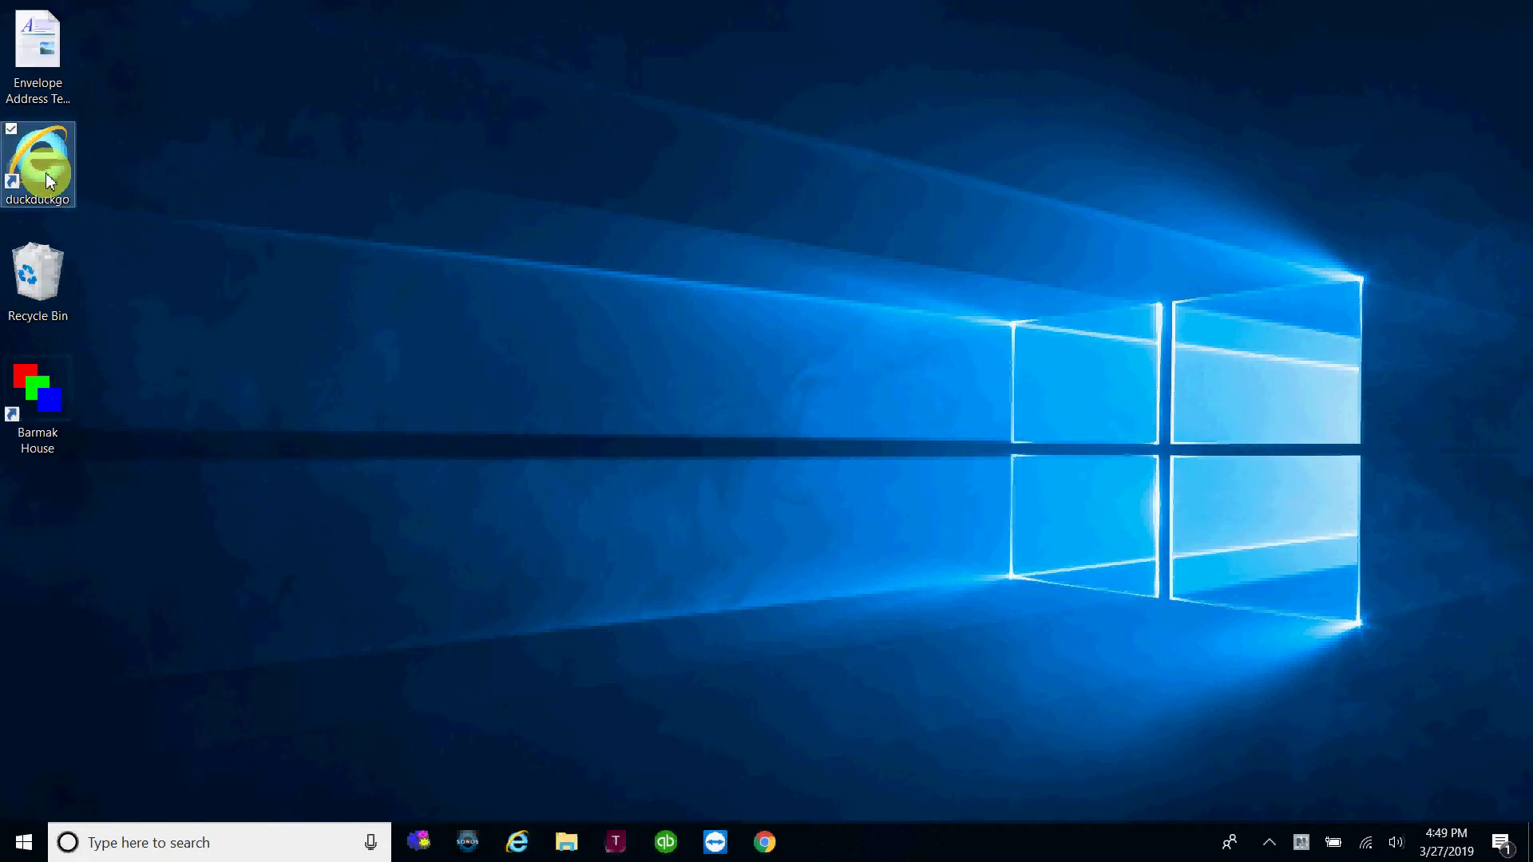
{"action": "key", "text": "ctrl+c"}
{"action": "key", "text": "ctrl+v"}
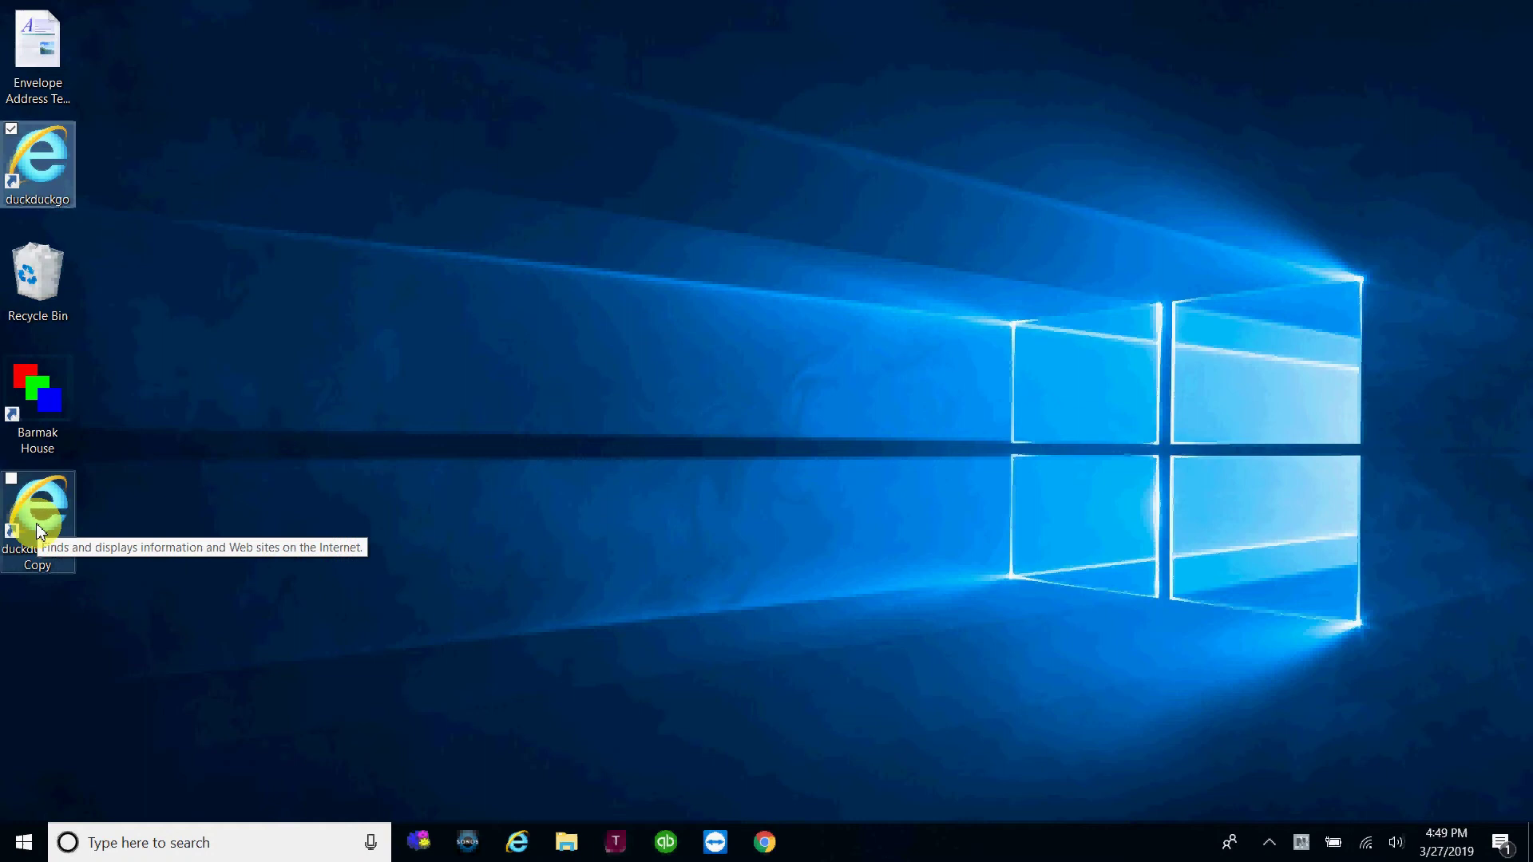
{"action": "key", "text": "Delete"}
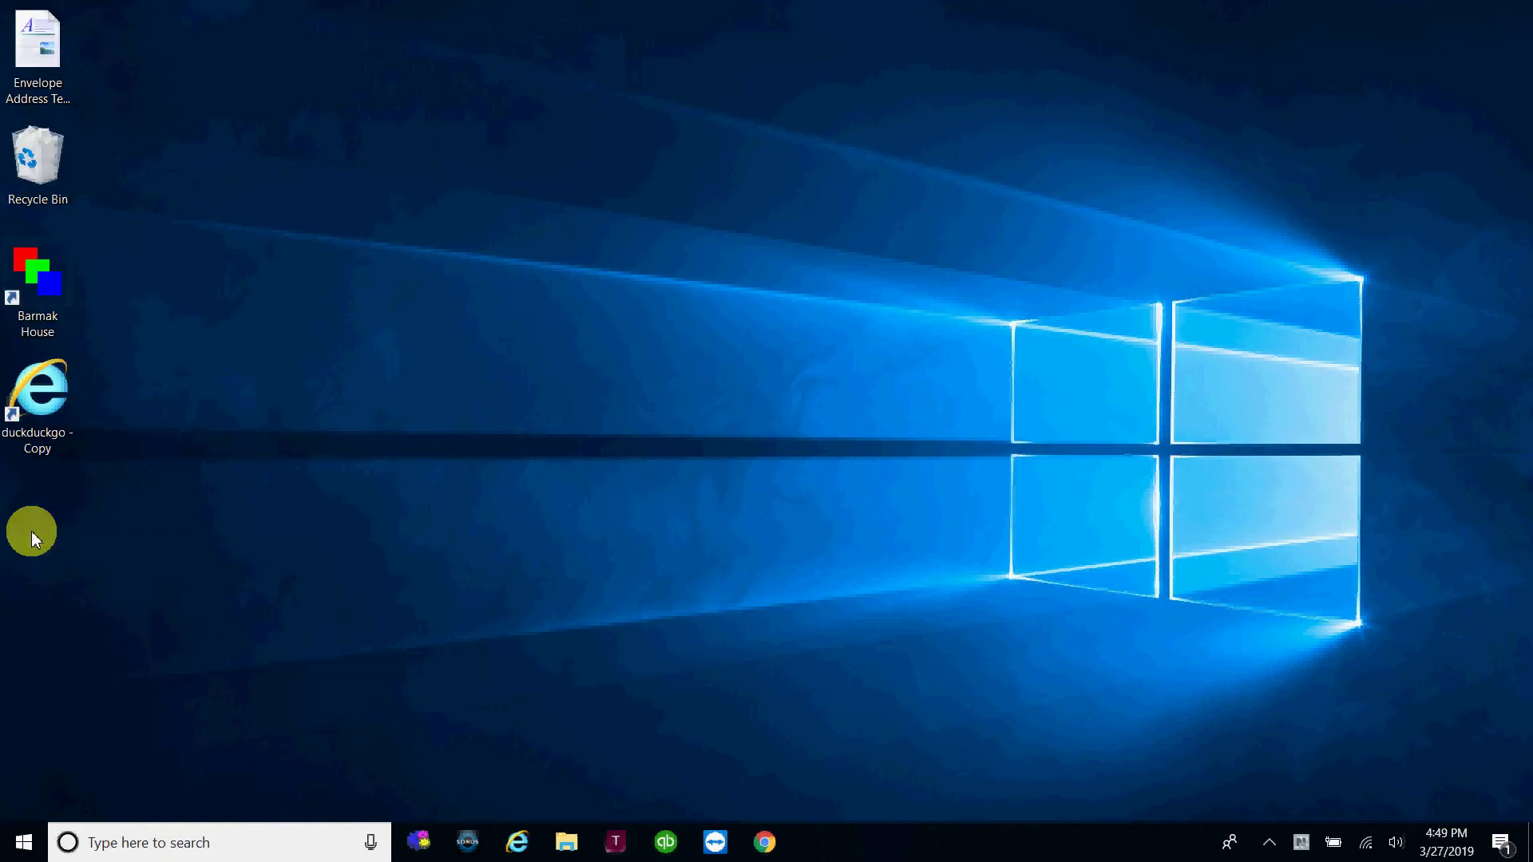
{"action": "left_click", "coordinate": [56, 436]}
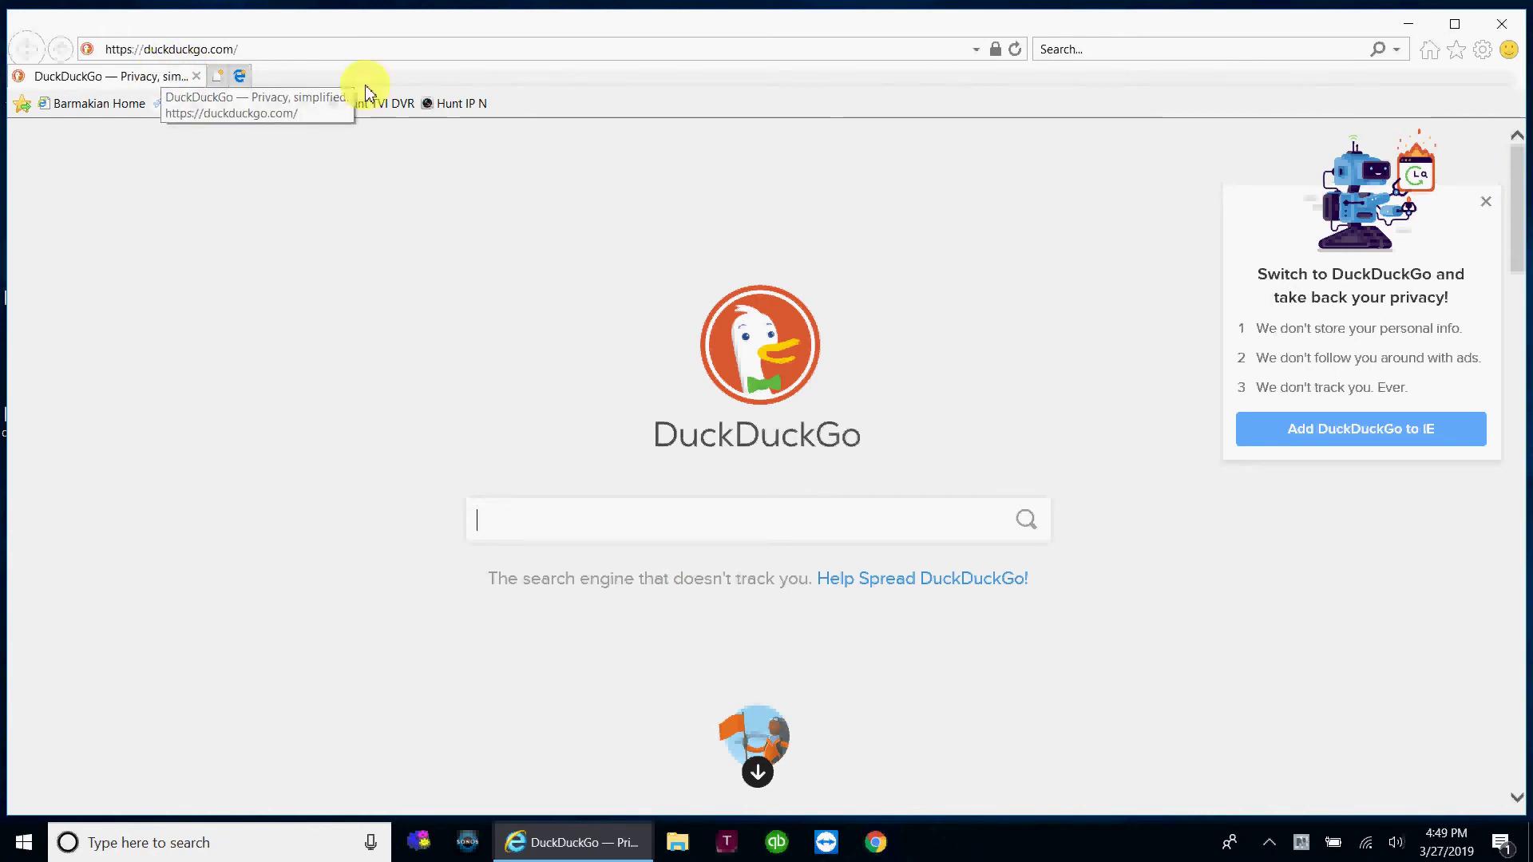
{"action": "mouse_move", "coordinate": [110, 75]}
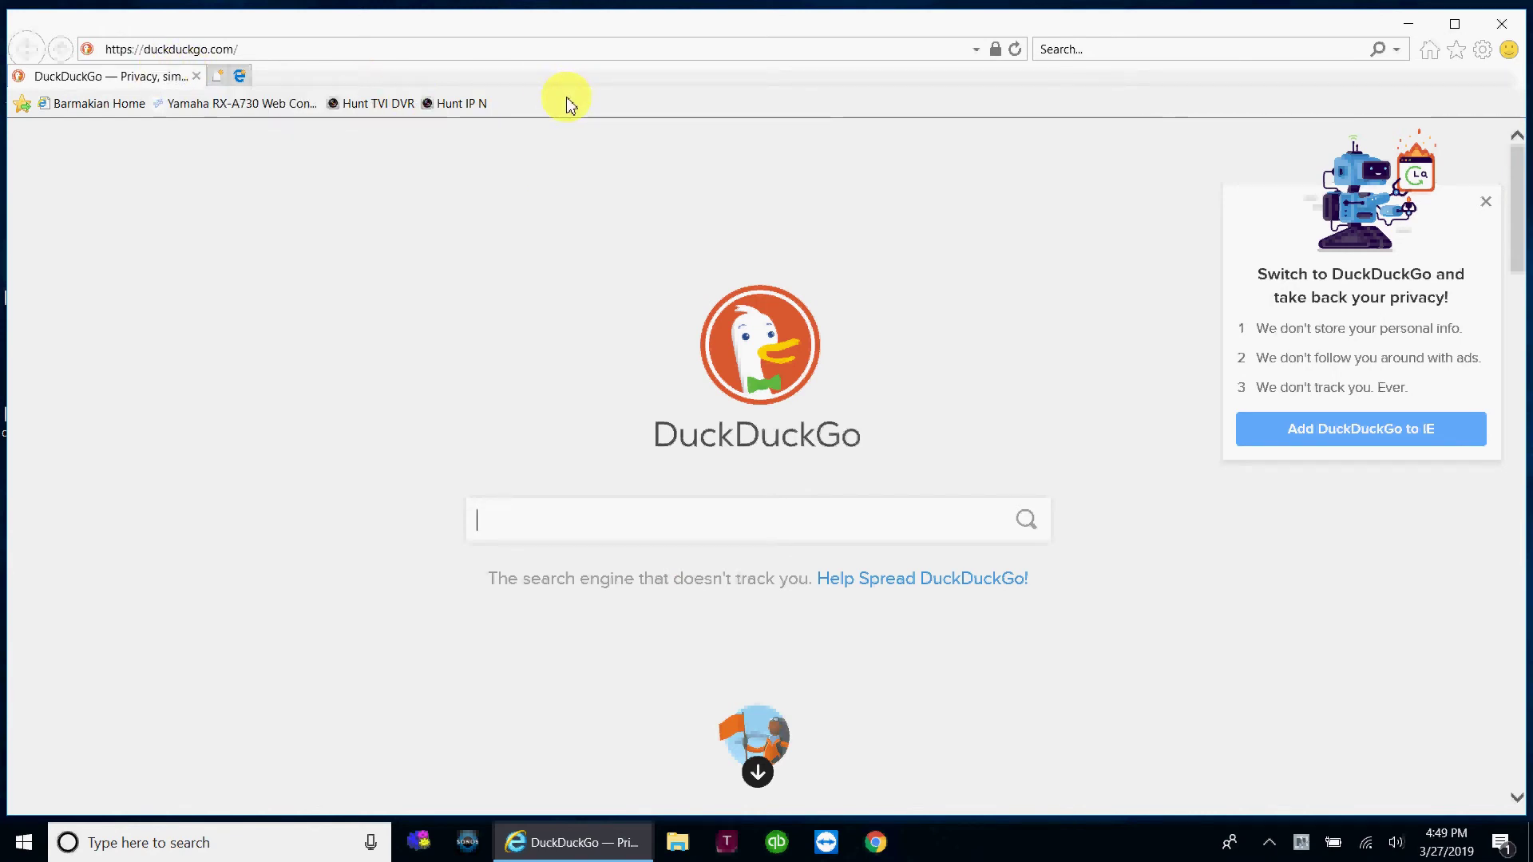
{"action": "right_click", "coordinate": [569, 104]}
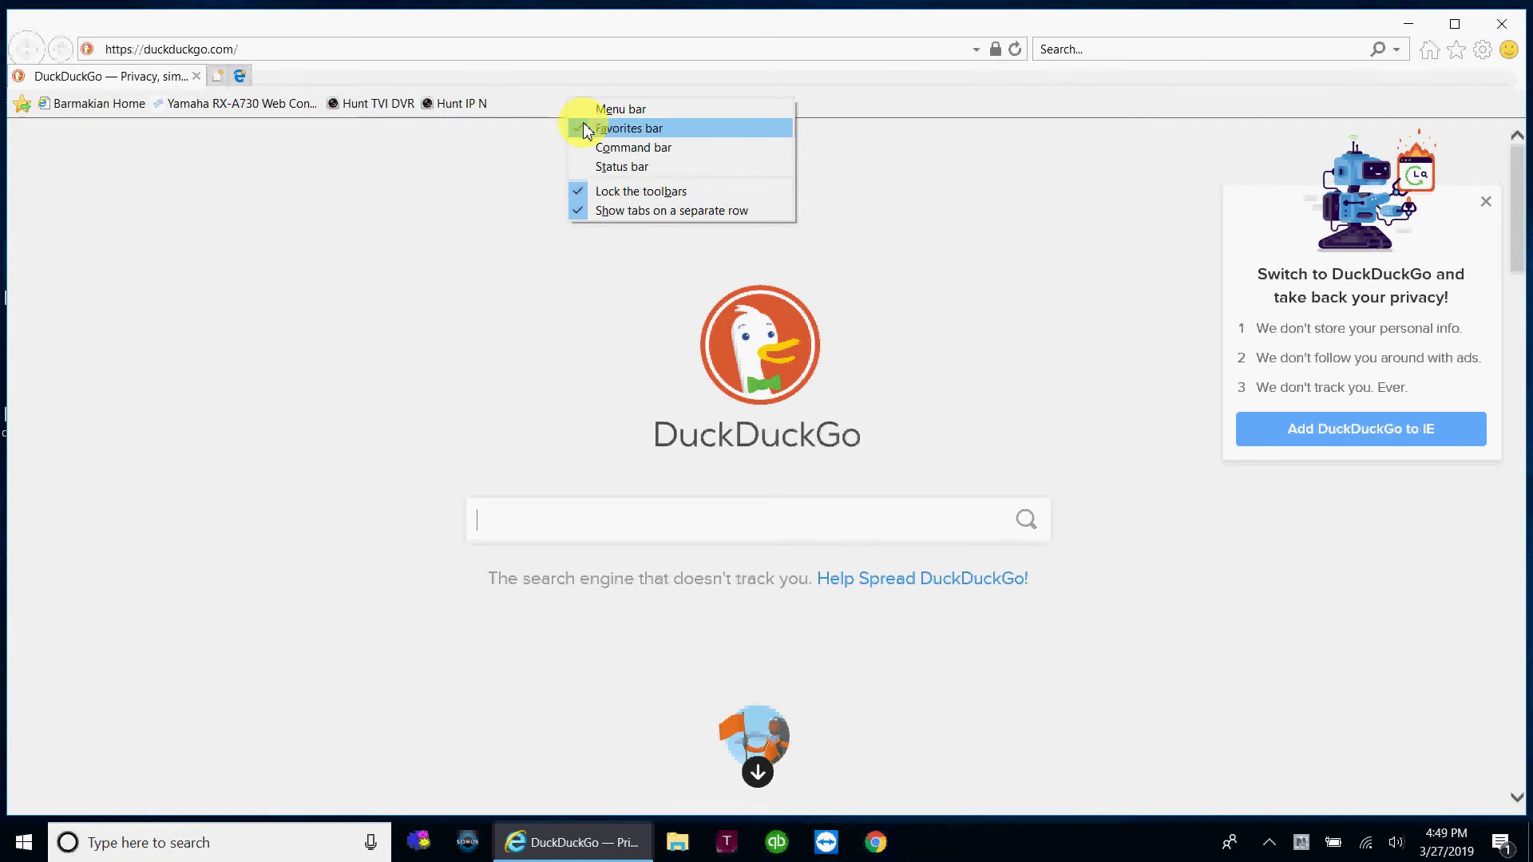
{"action": "left_click", "coordinate": [588, 128]}
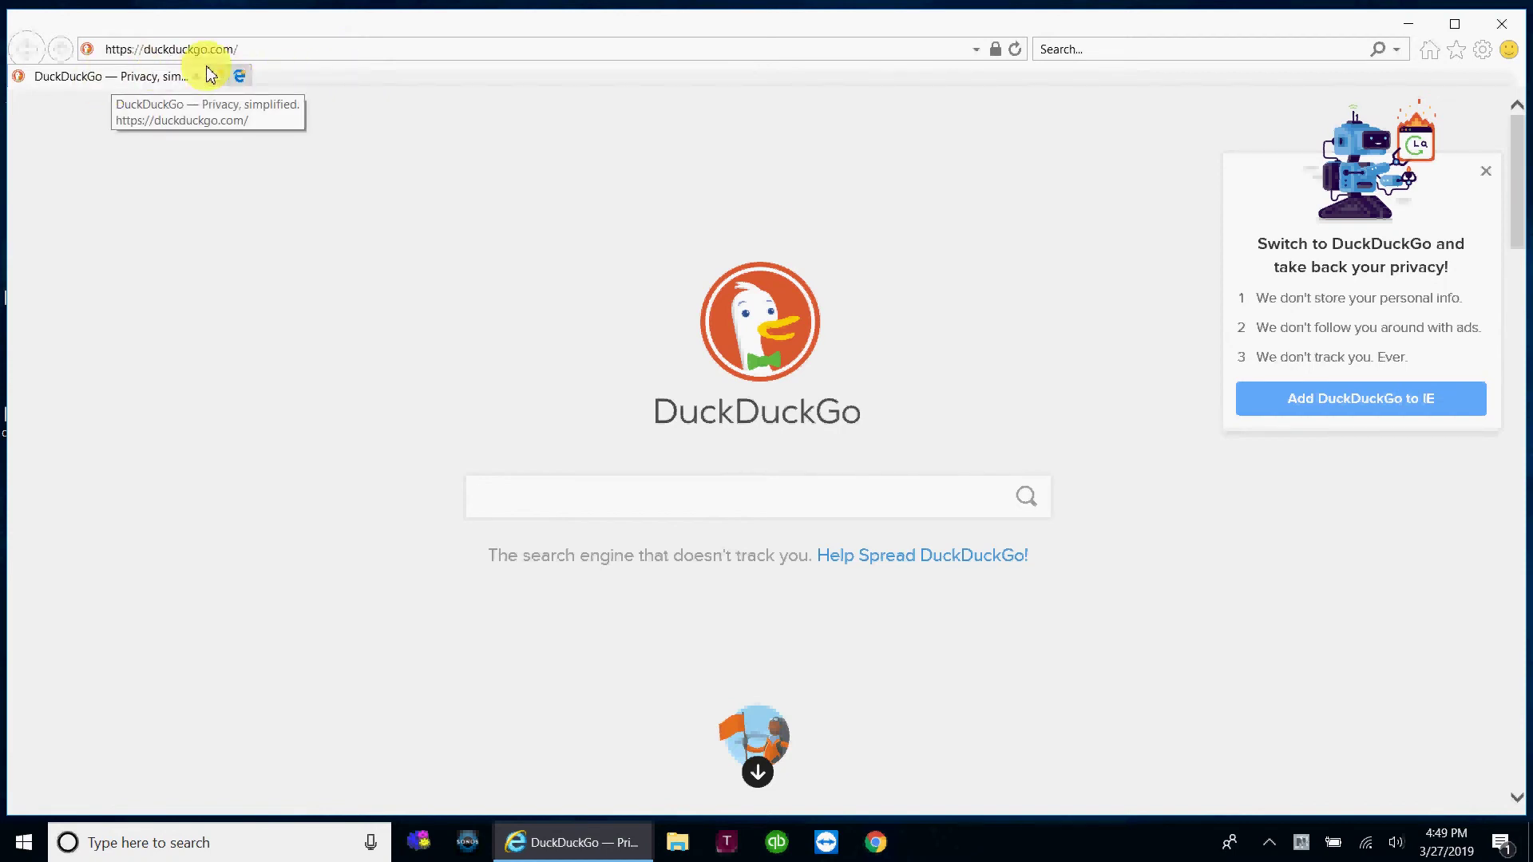
{"action": "right_click", "coordinate": [310, 82]}
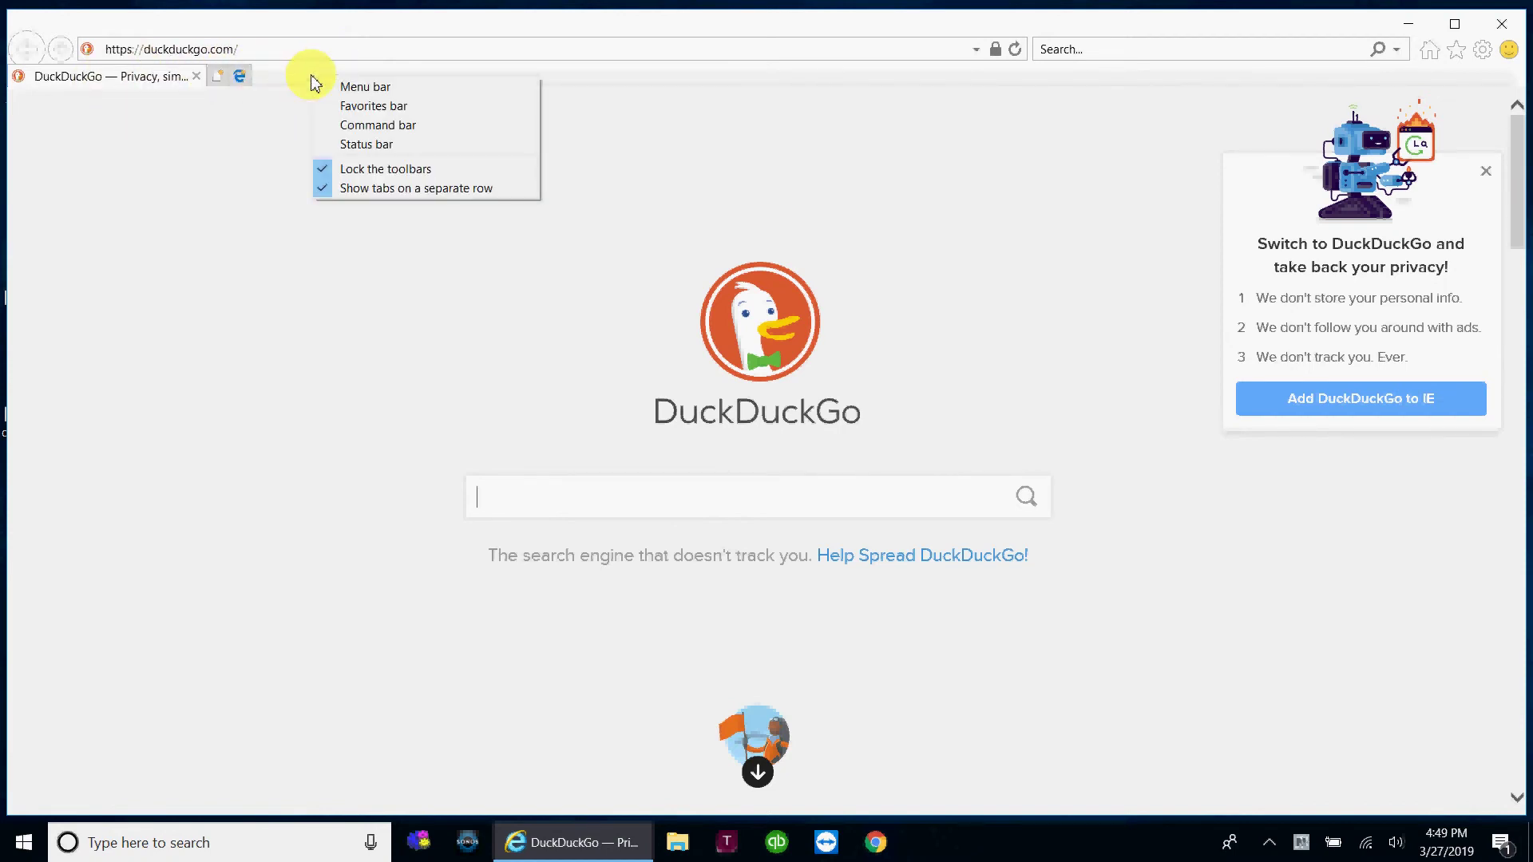
{"action": "left_click", "coordinate": [363, 106]}
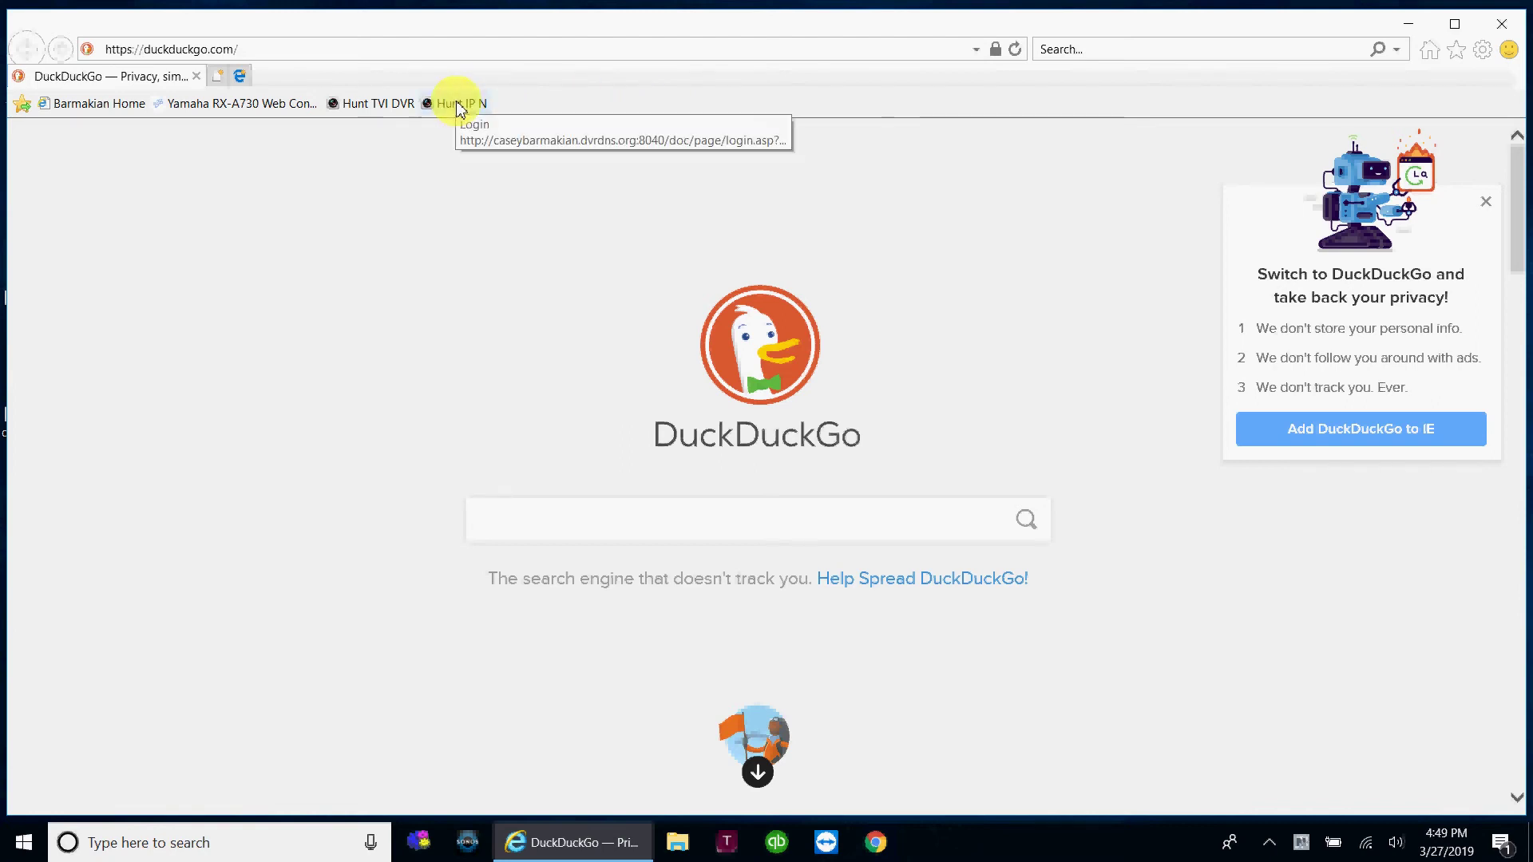
{"action": "right_click", "coordinate": [494, 107]}
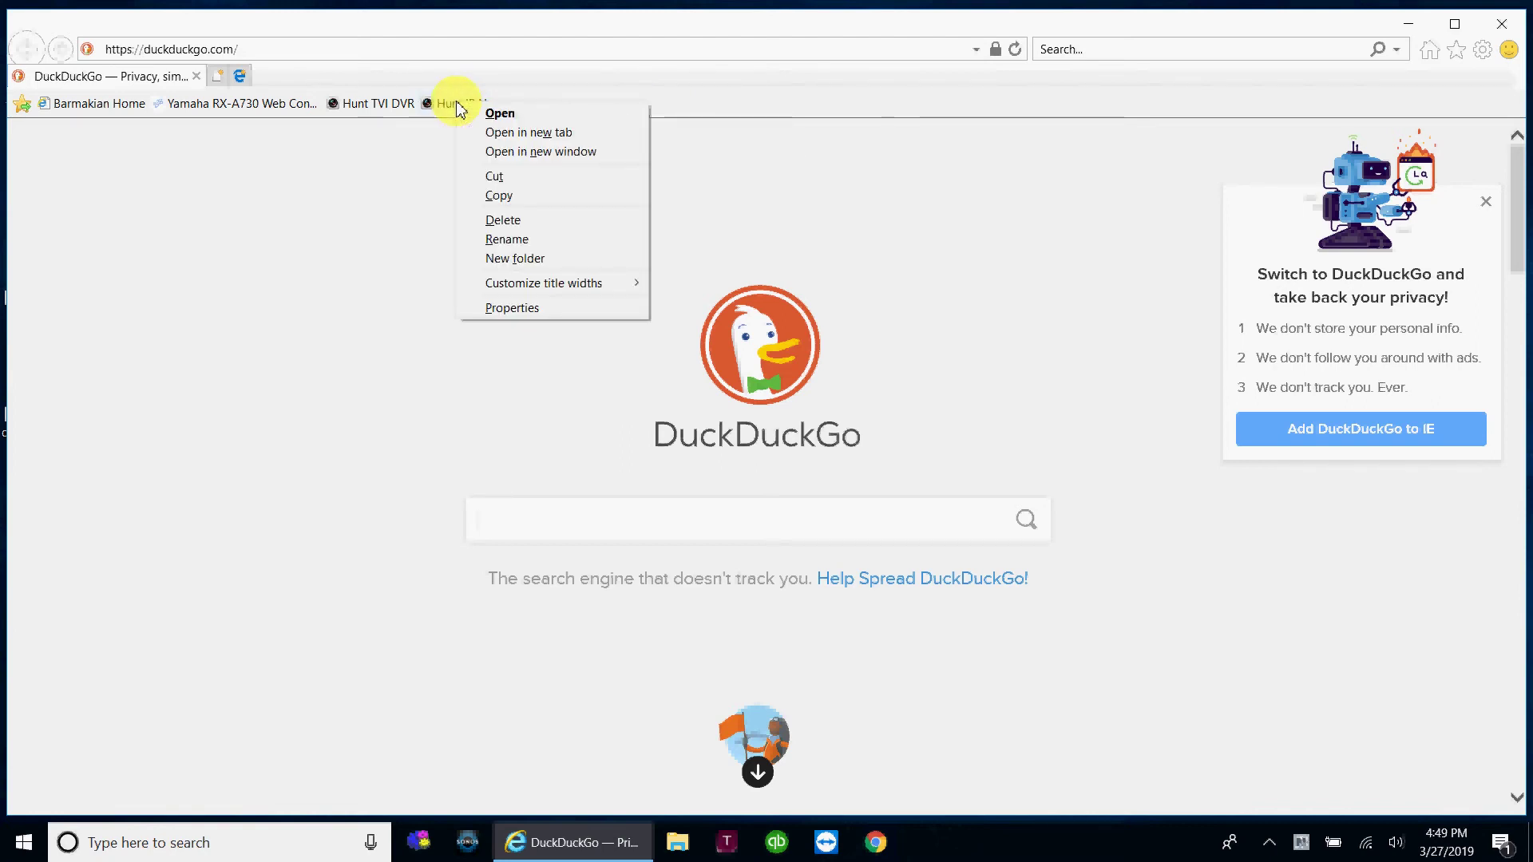
{"action": "left_click", "coordinate": [512, 259]}
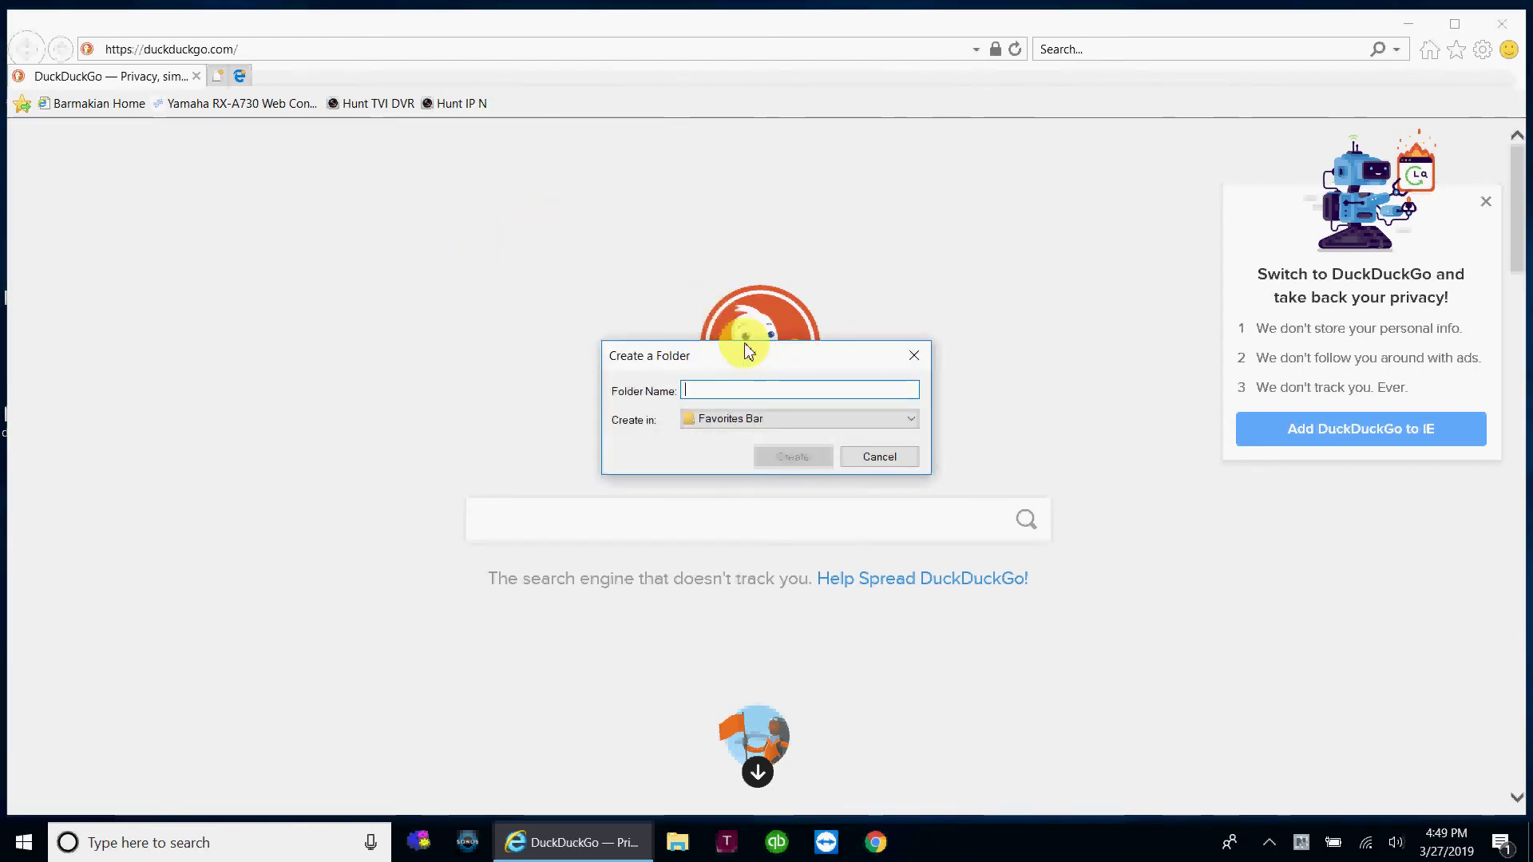
{"action": "type", "text": "j"}
{"action": "key", "text": "Return"}
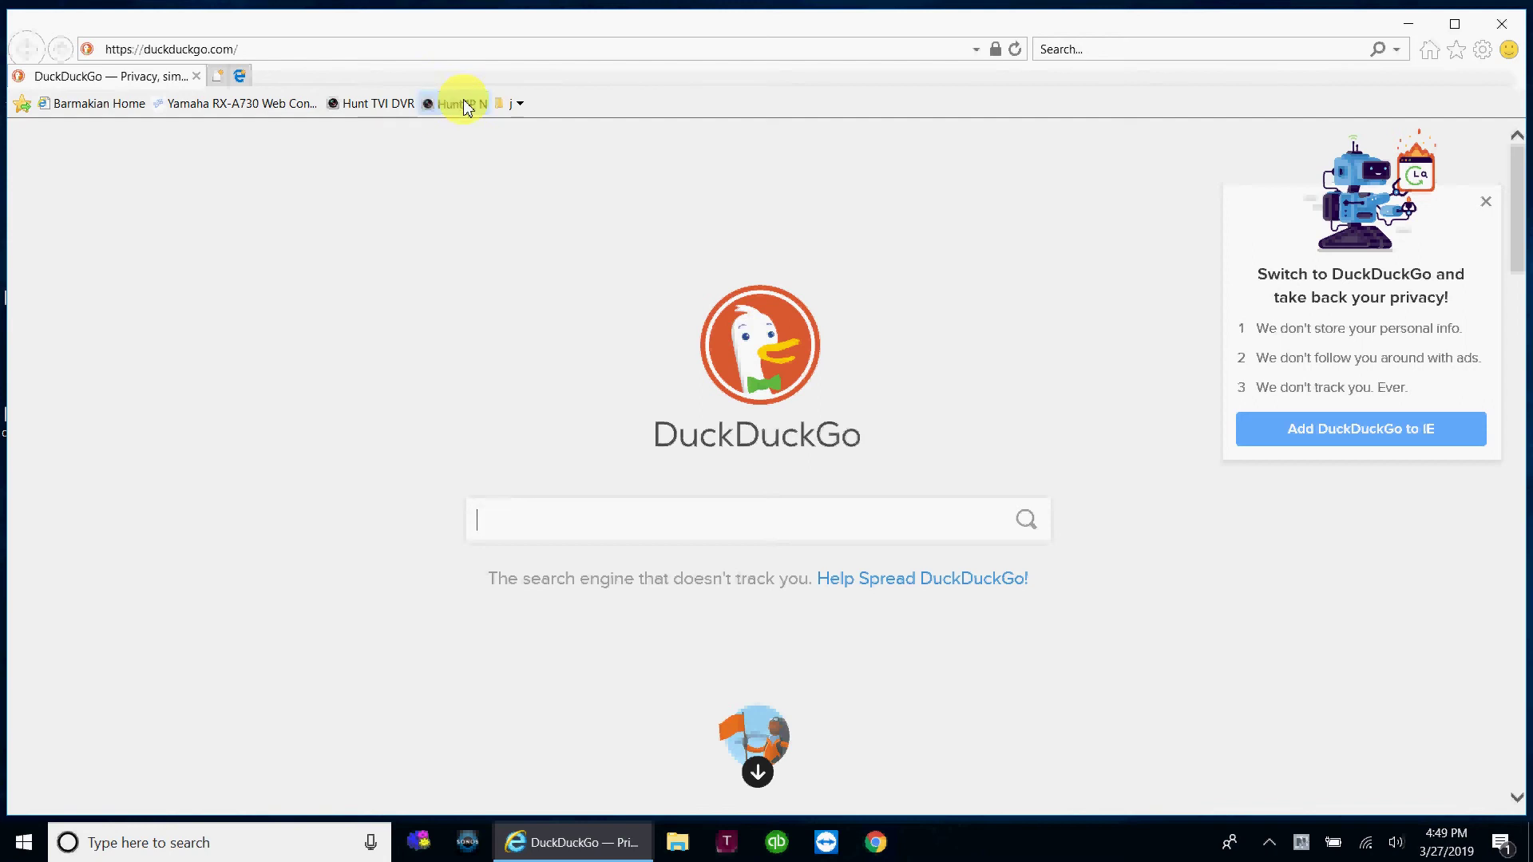
{"action": "left_click_drag", "start_coordinate": [461, 103], "coordinate": [503, 106]}
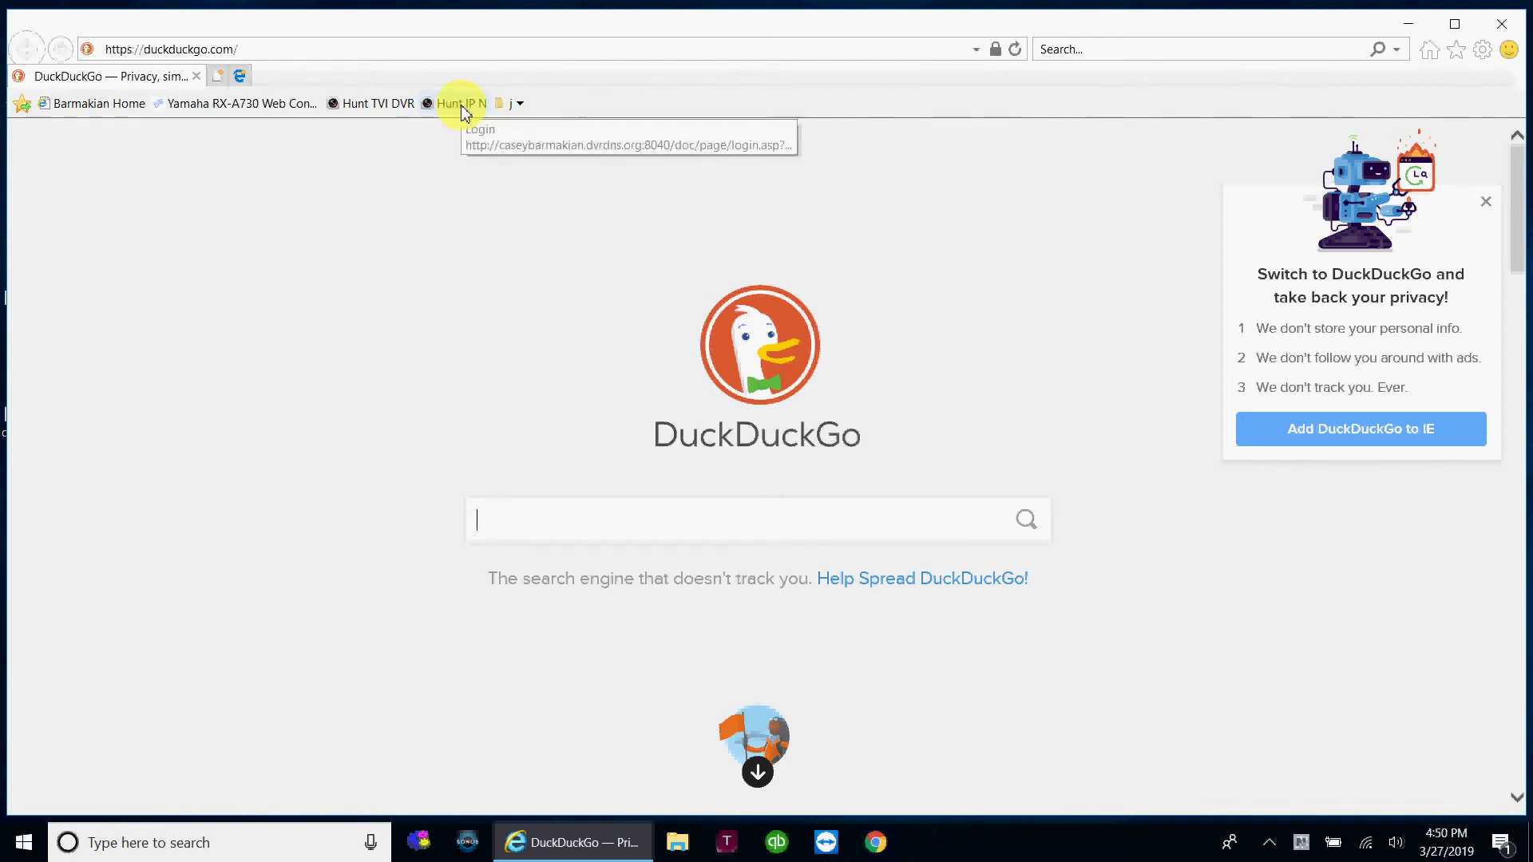
{"action": "right_click", "coordinate": [515, 107]}
{"action": "left_click", "coordinate": [553, 157]}
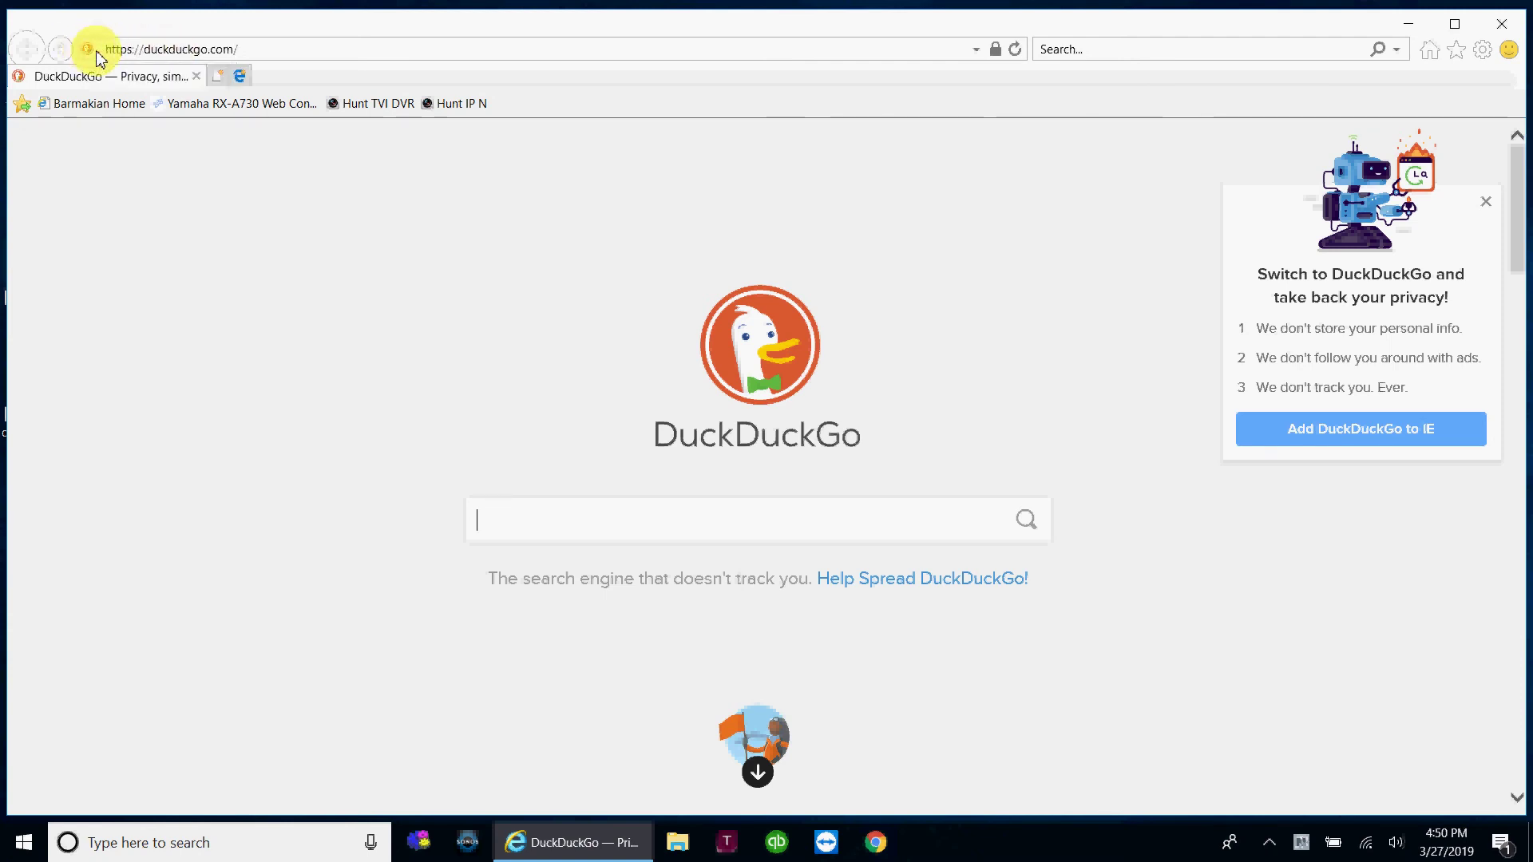
Add then delete a DuckDuckGo favorite on the Favorites bar, and open Hunt IP N's properties
{"action": "left_click_drag", "start_coordinate": [90, 49], "coordinate": [523, 106]}
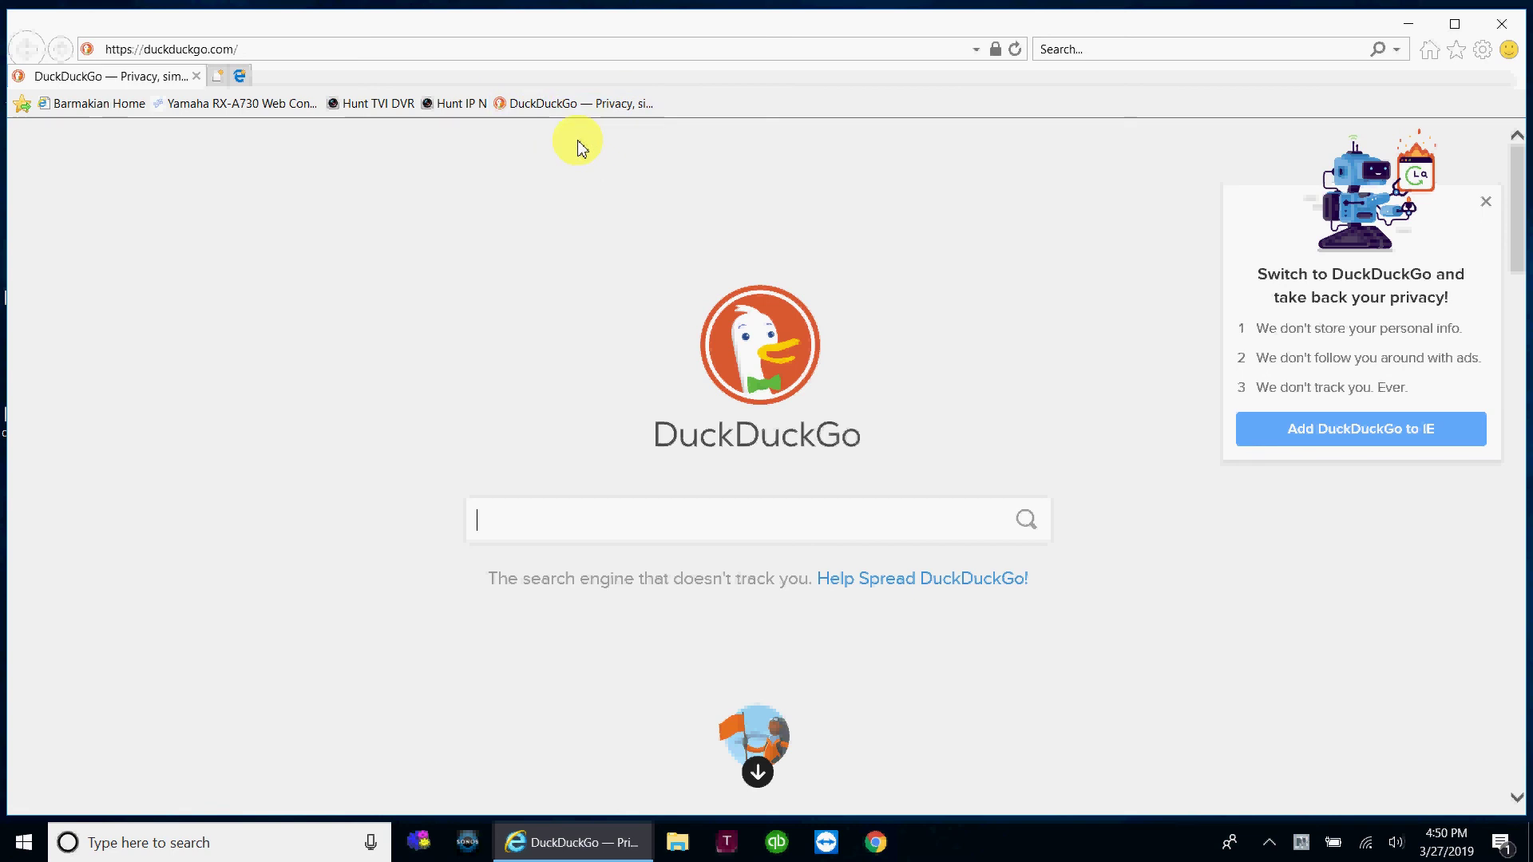
{"action": "right_click", "coordinate": [577, 106]}
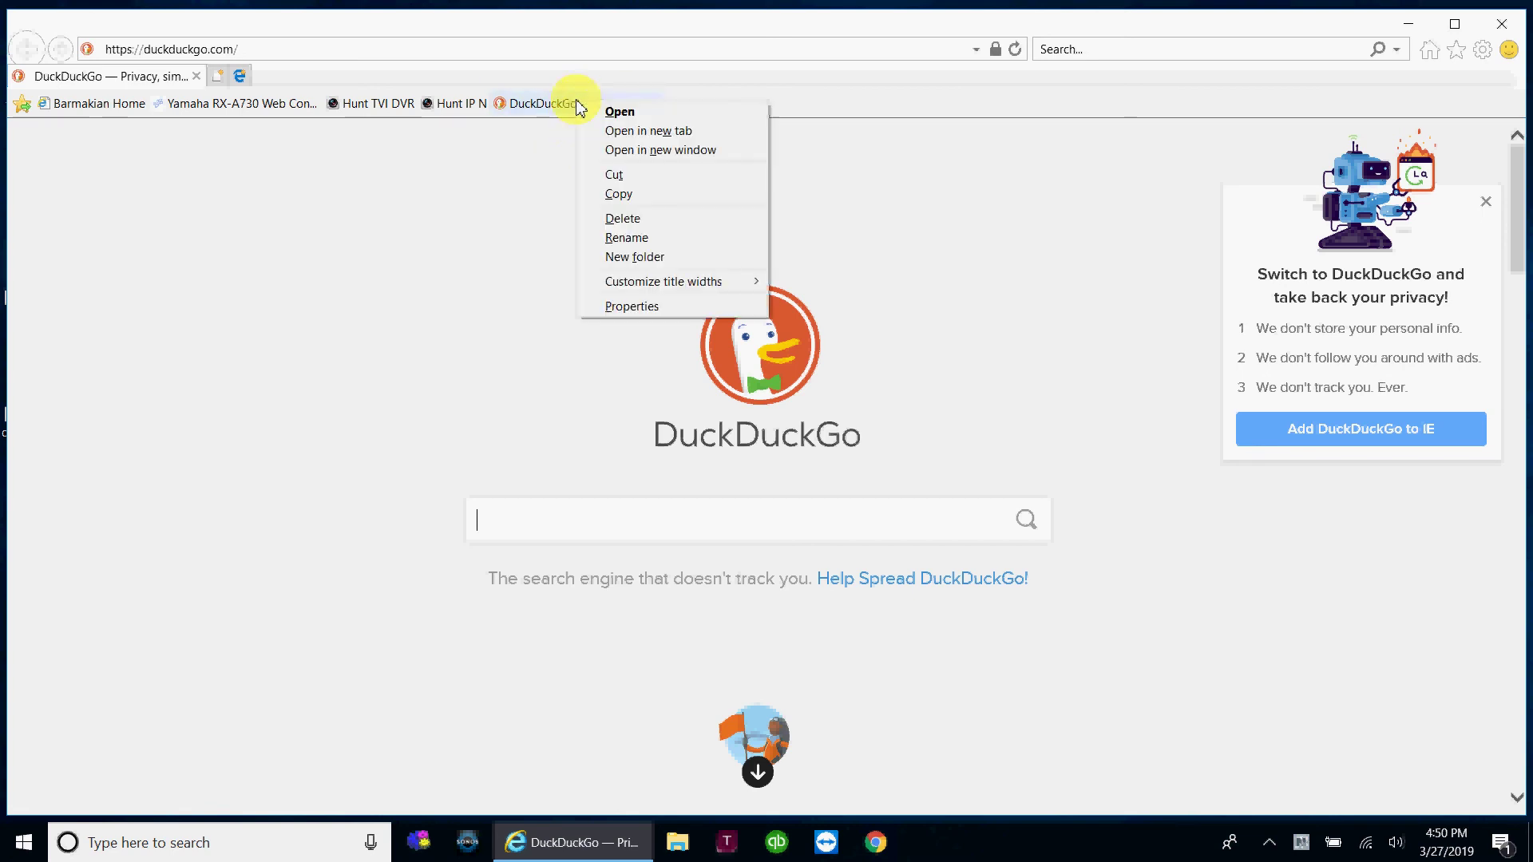
{"action": "left_click", "coordinate": [610, 220]}
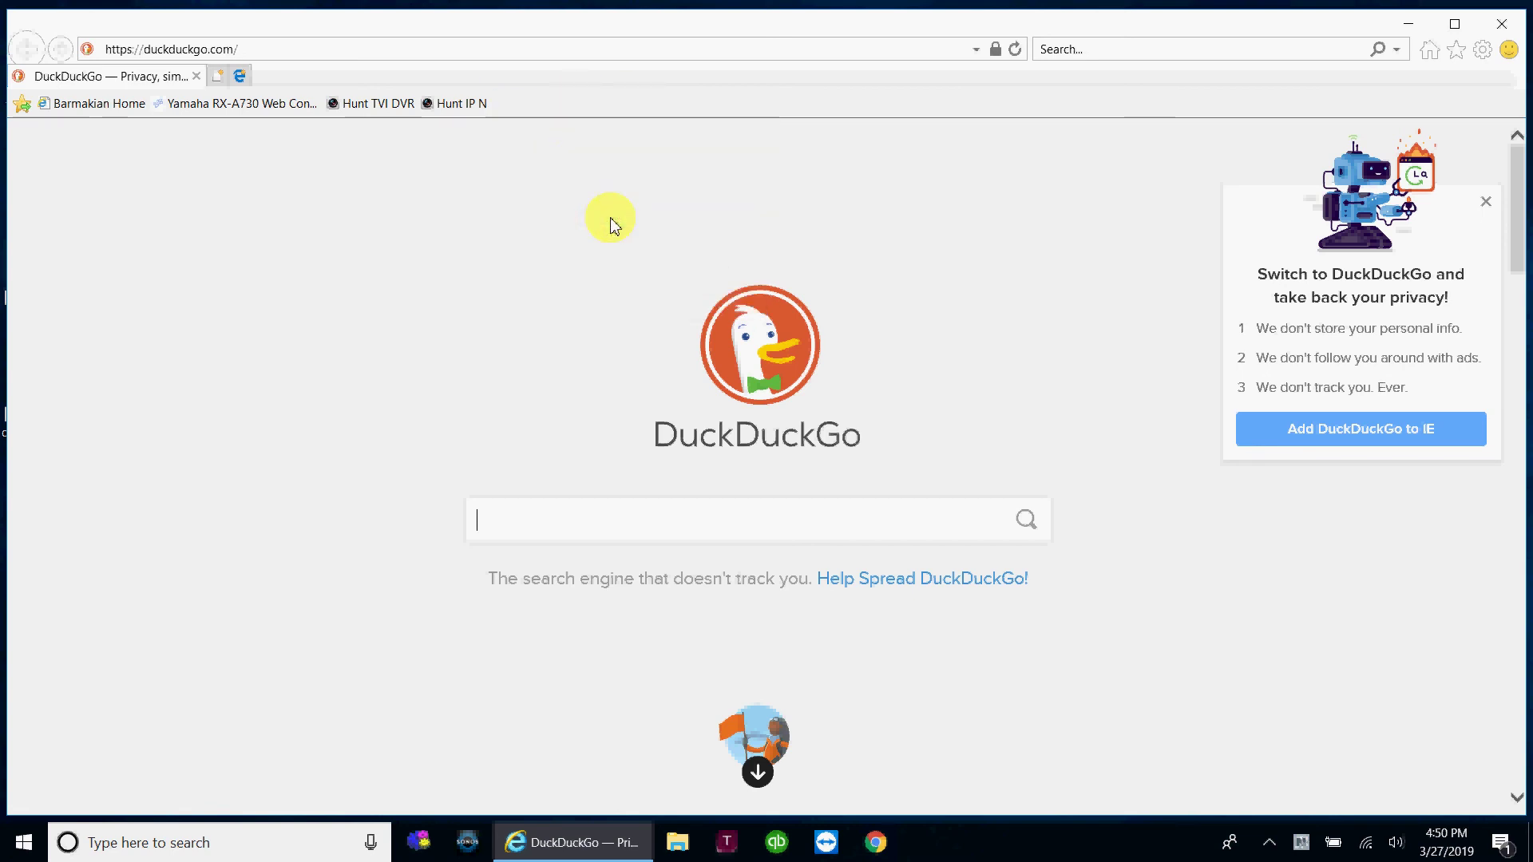
{"action": "right_click", "coordinate": [462, 108]}
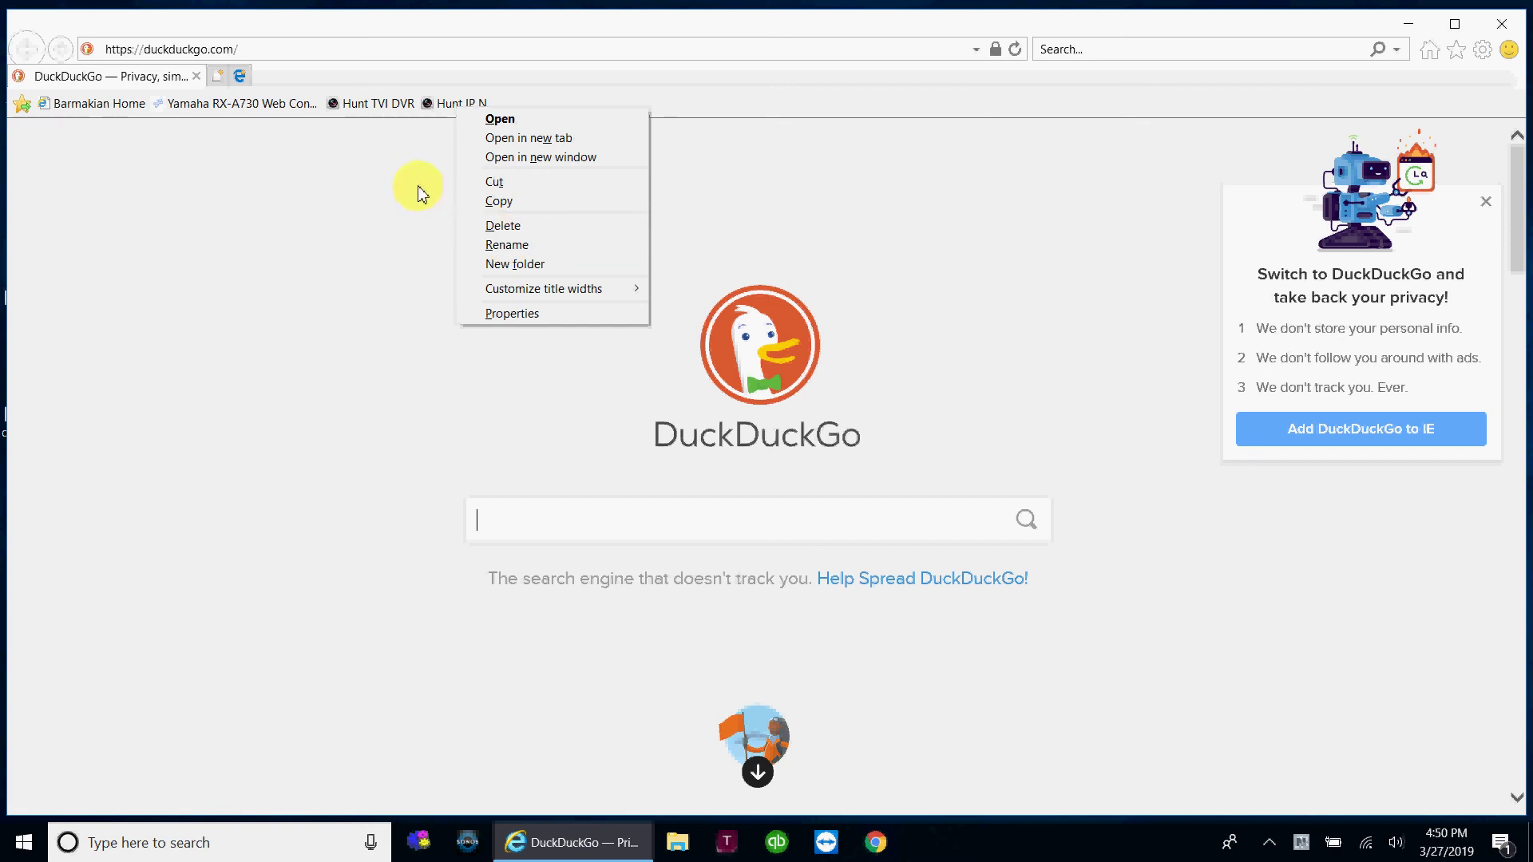
{"action": "left_click", "coordinate": [511, 312]}
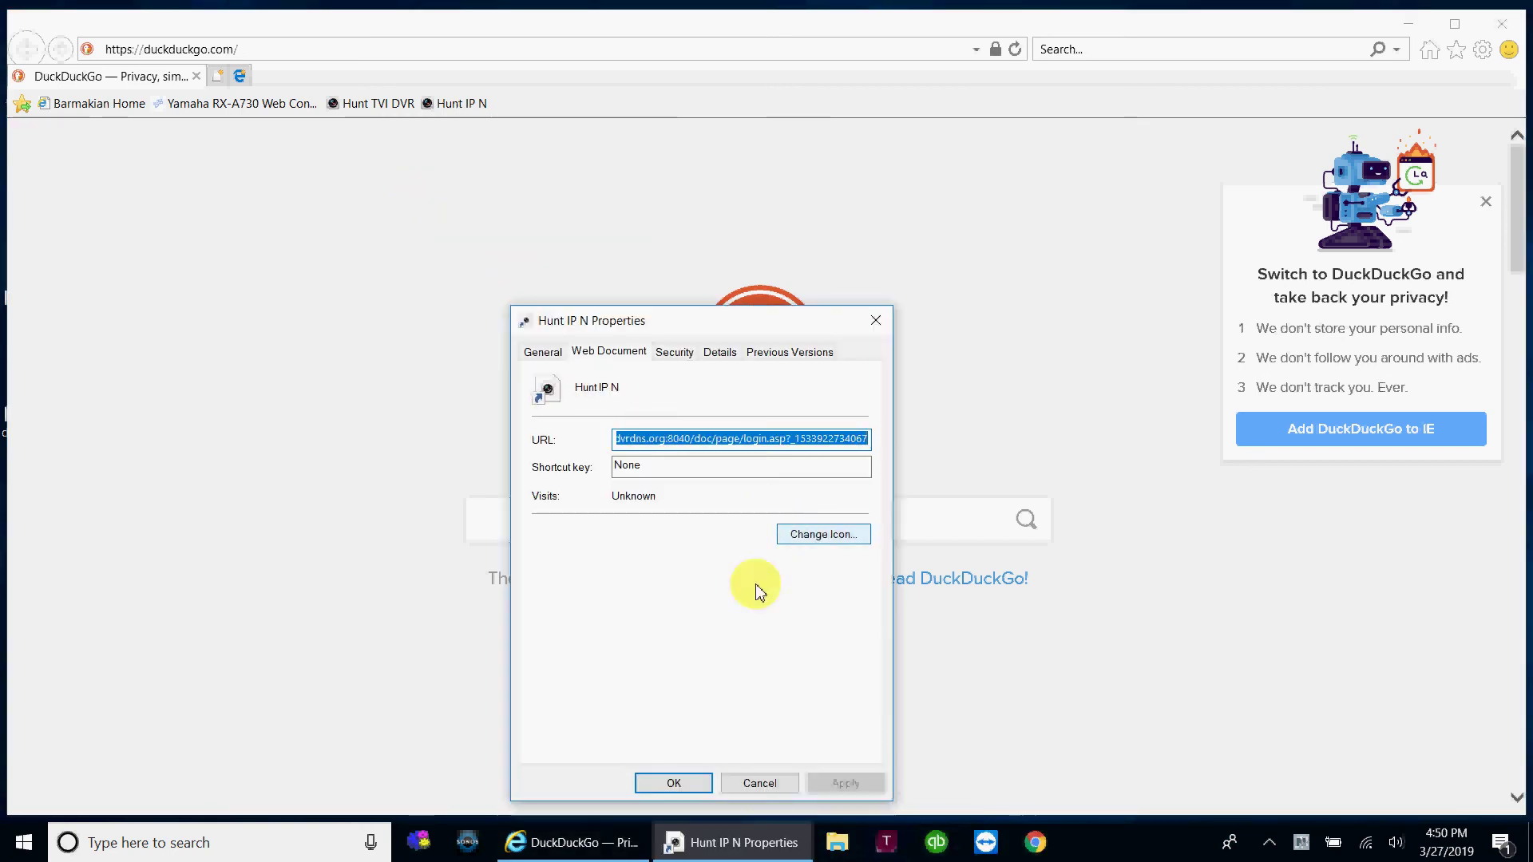
Cancel Hunt IP N's properties, close Internet Explorer, and delete the 'duckduckgo - Copy' shortcut
{"action": "left_click", "coordinate": [760, 784]}
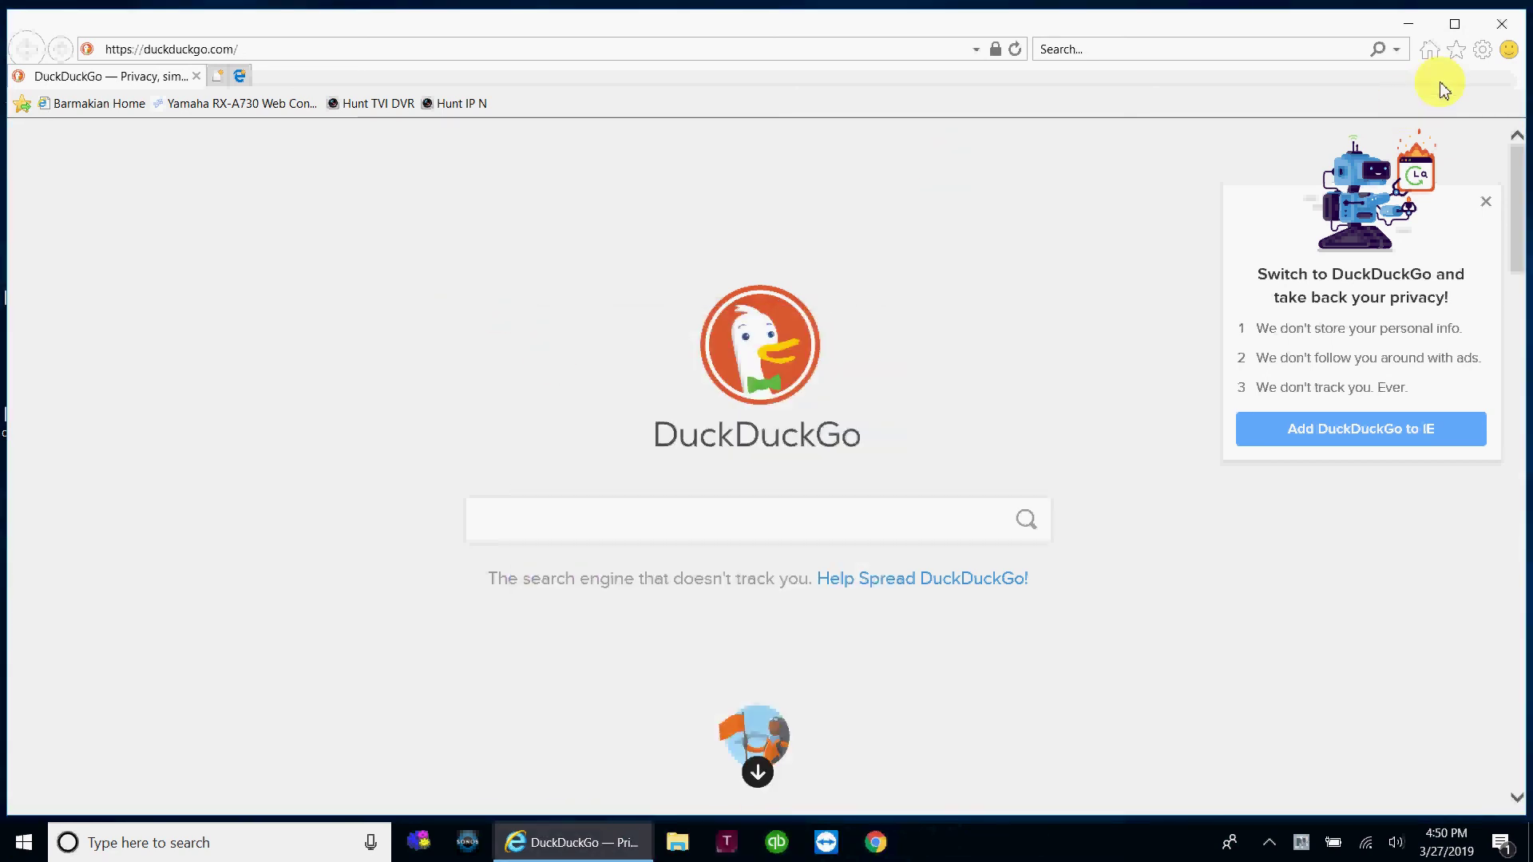
{"action": "left_click", "coordinate": [1501, 24]}
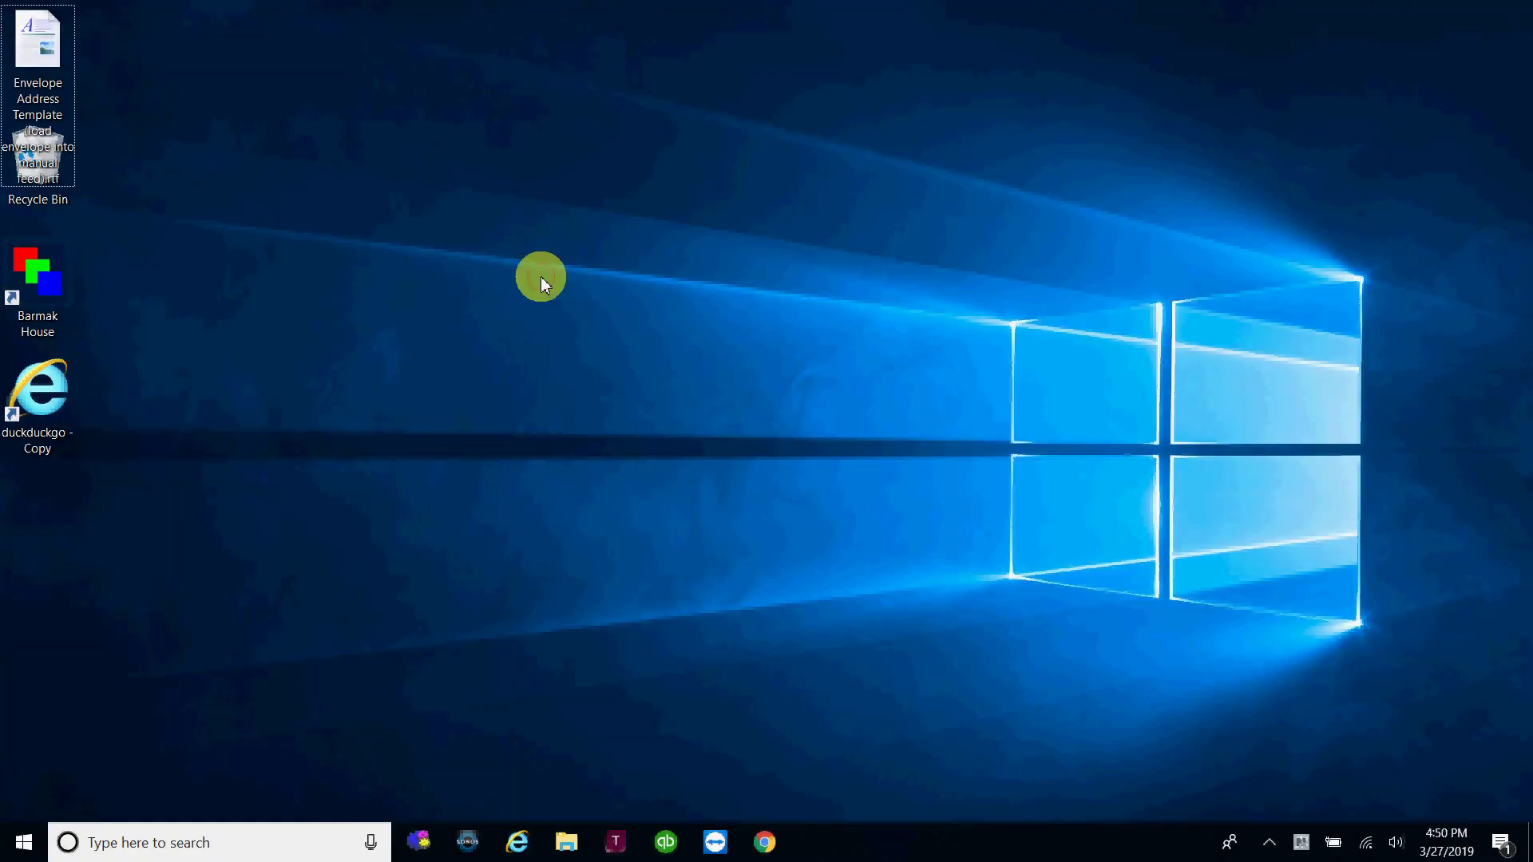
{"action": "left_click", "coordinate": [48, 412]}
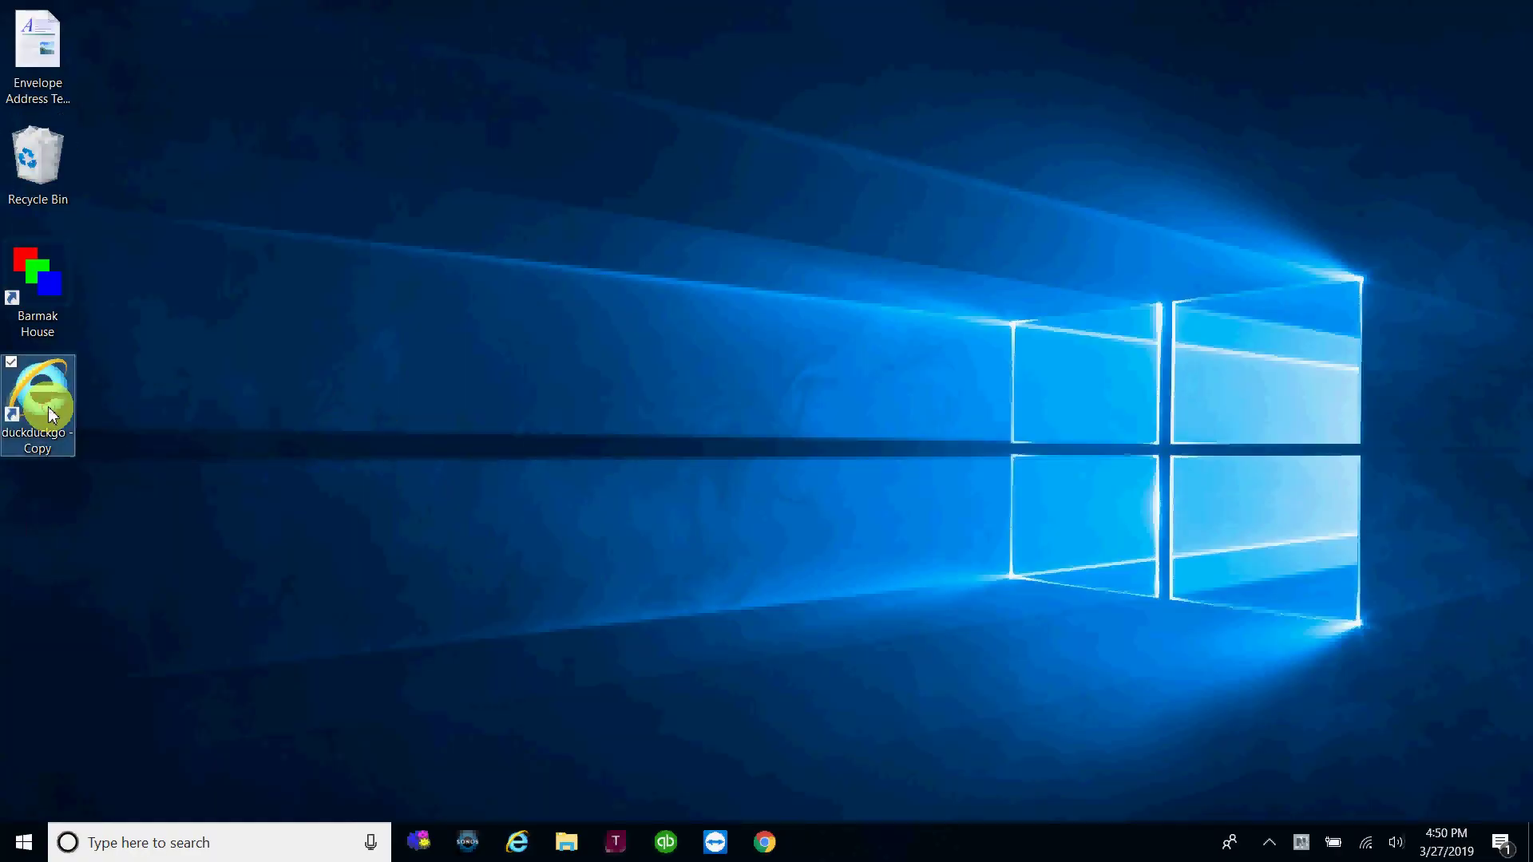
{"action": "key", "text": "Delete"}
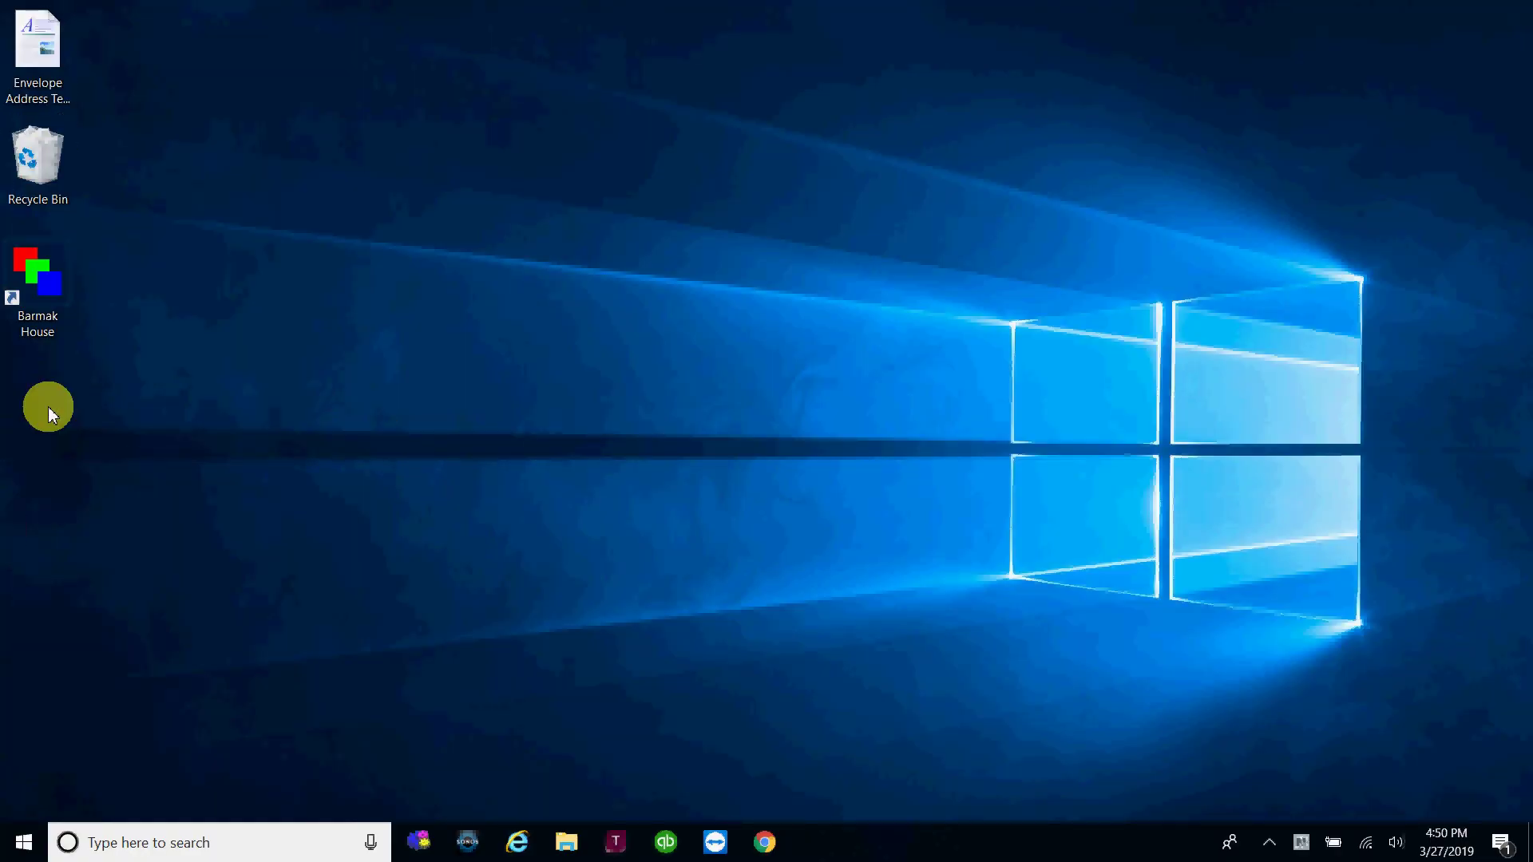